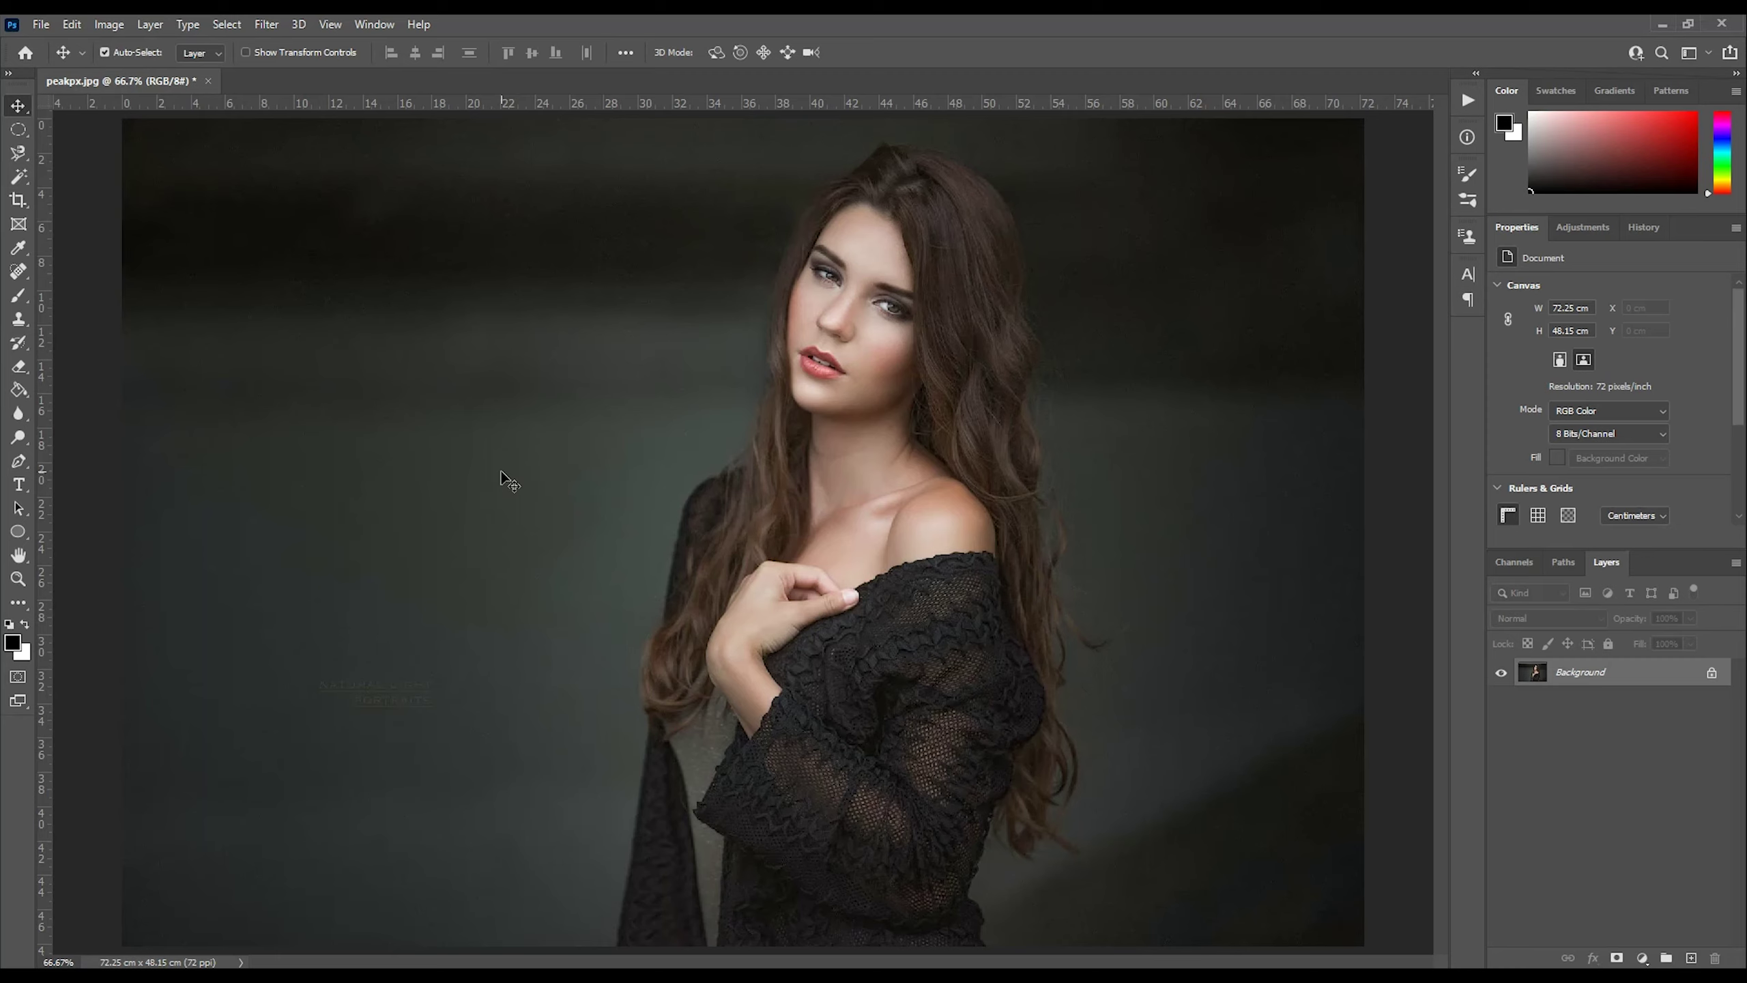
# Select the Ellipse Tool from the toolbar, set to Shape mode.
pyautogui.click(19, 531)
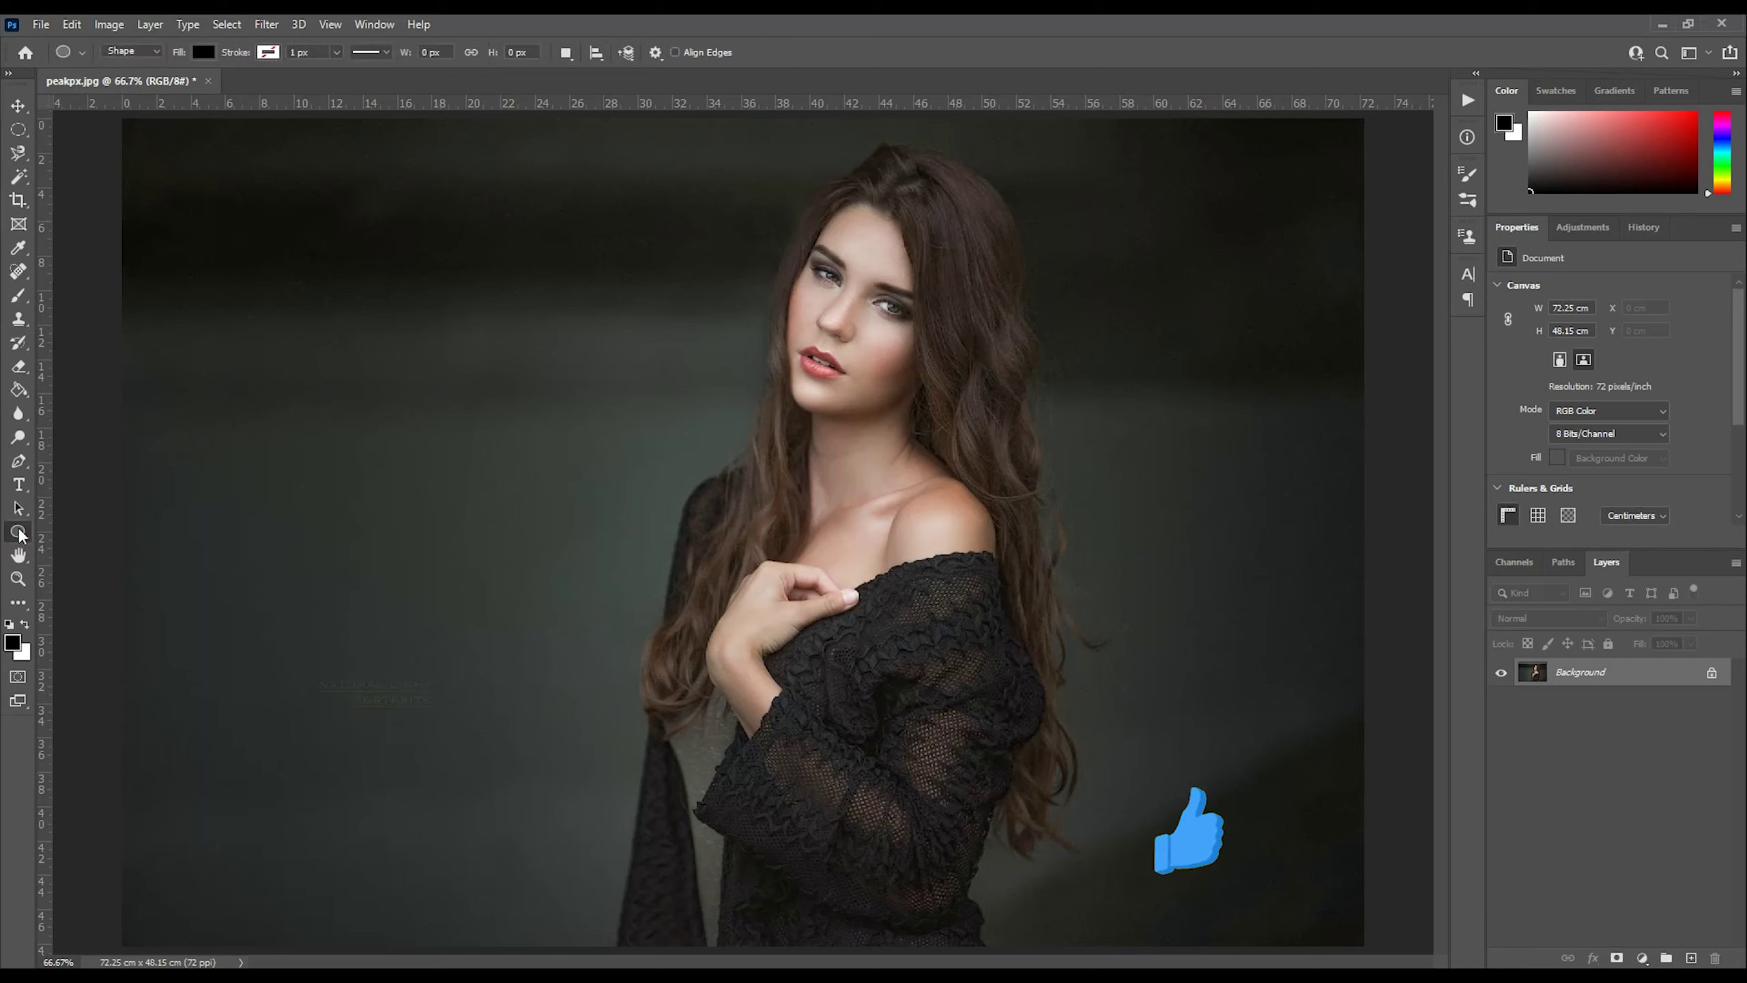
# Draw a large circle around the woman and nudge it slightly into place.
pyautogui.moveTo(1159, 195)
pyautogui.mouseDown()
pyautogui.moveTo(541, 924)
pyautogui.moveTo(509, 935)
pyautogui.mouseUp()
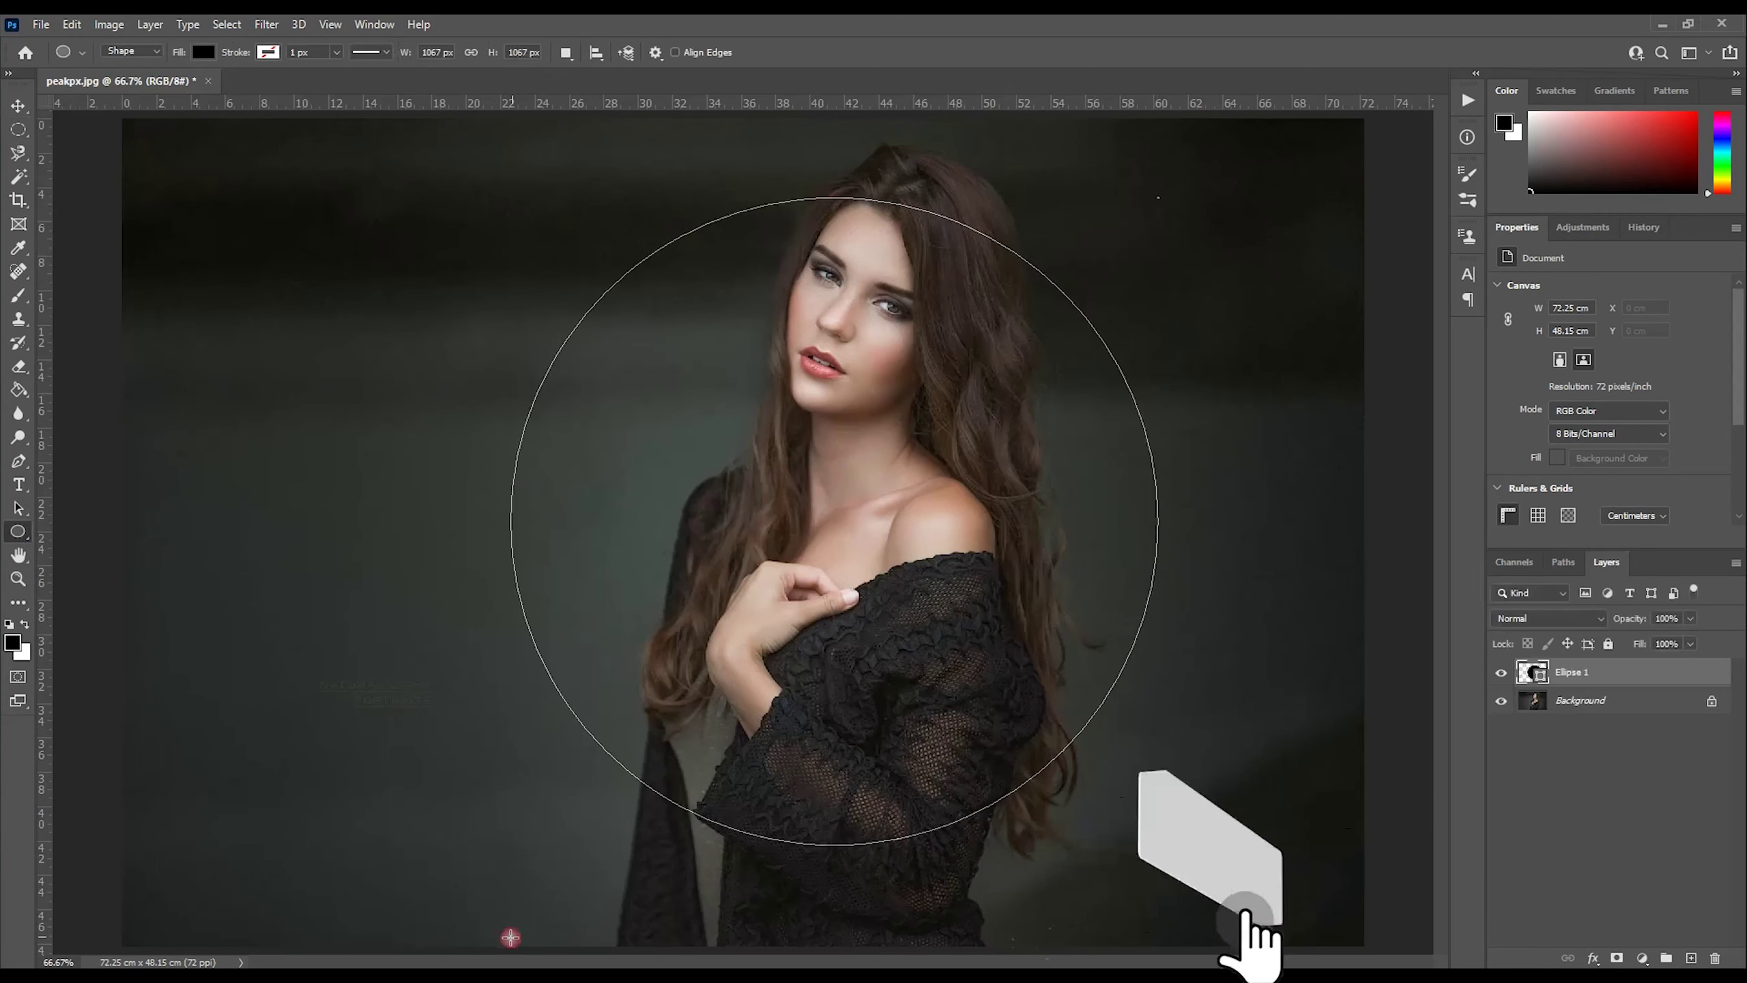
pyautogui.press('v')
pyautogui.moveTo(825, 477); pyautogui.dragTo(826, 476)
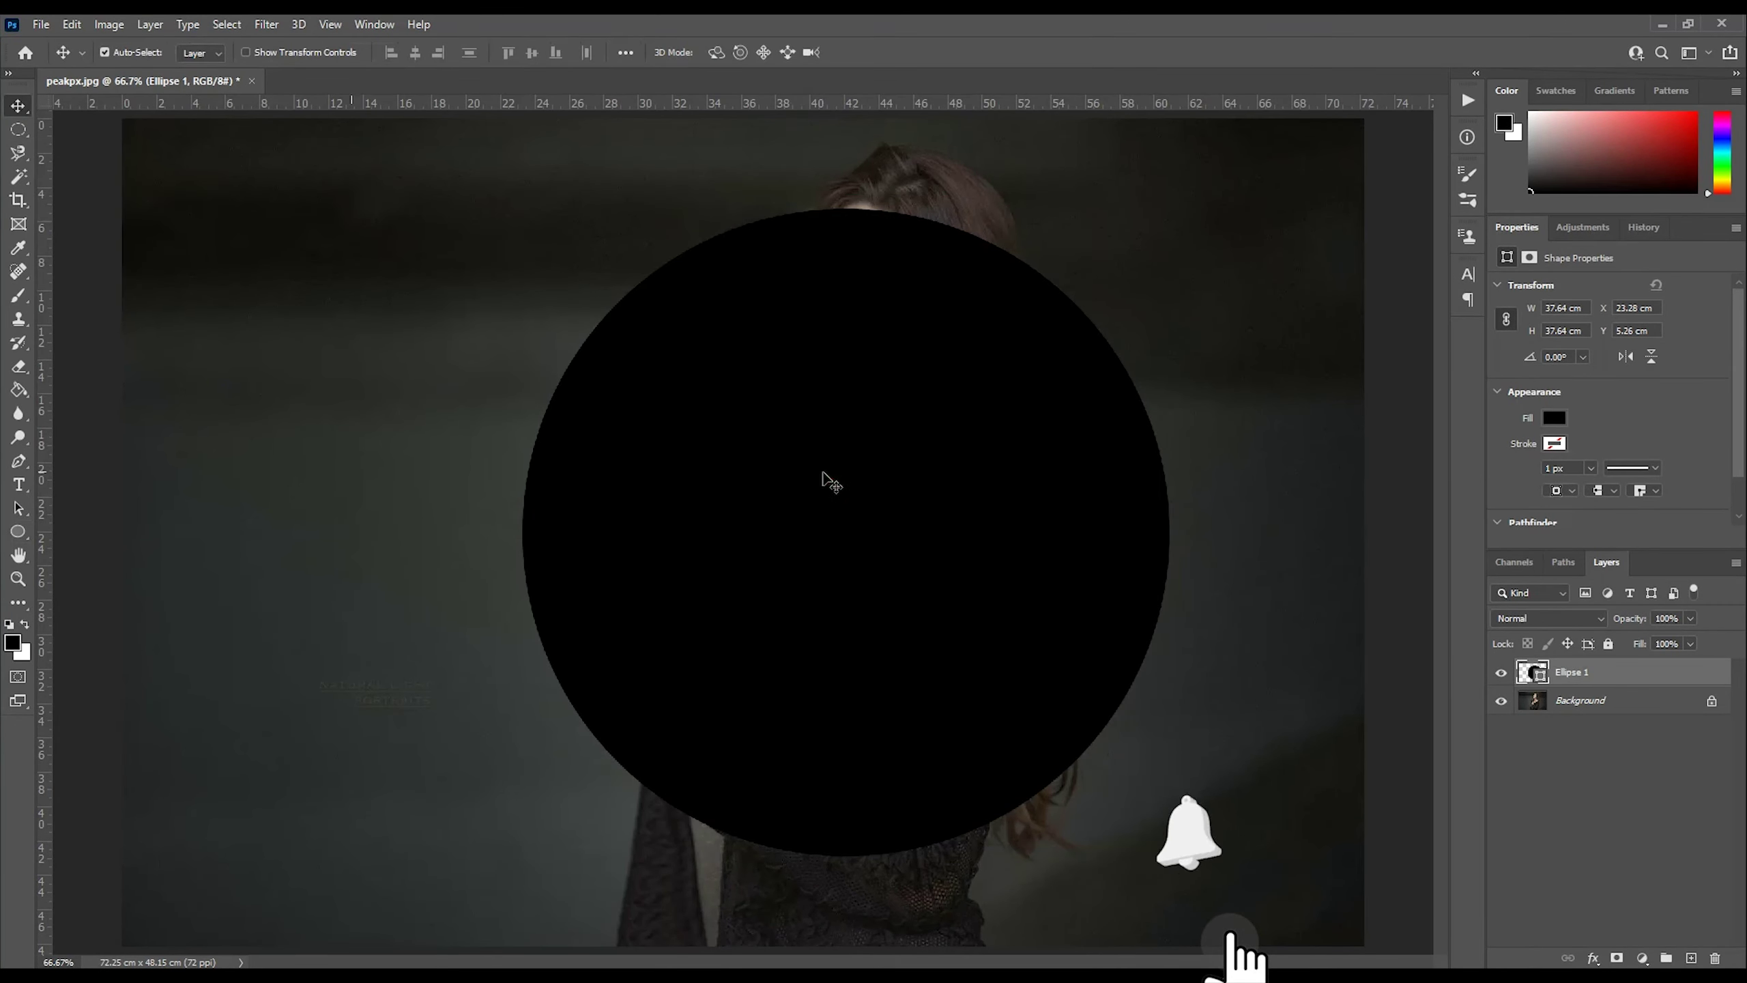
# Give the circle no fill and an 11 px cyan stroke, and open Ellipse 1's layer style.
pyautogui.click(18, 531)
pyautogui.click(213, 54)
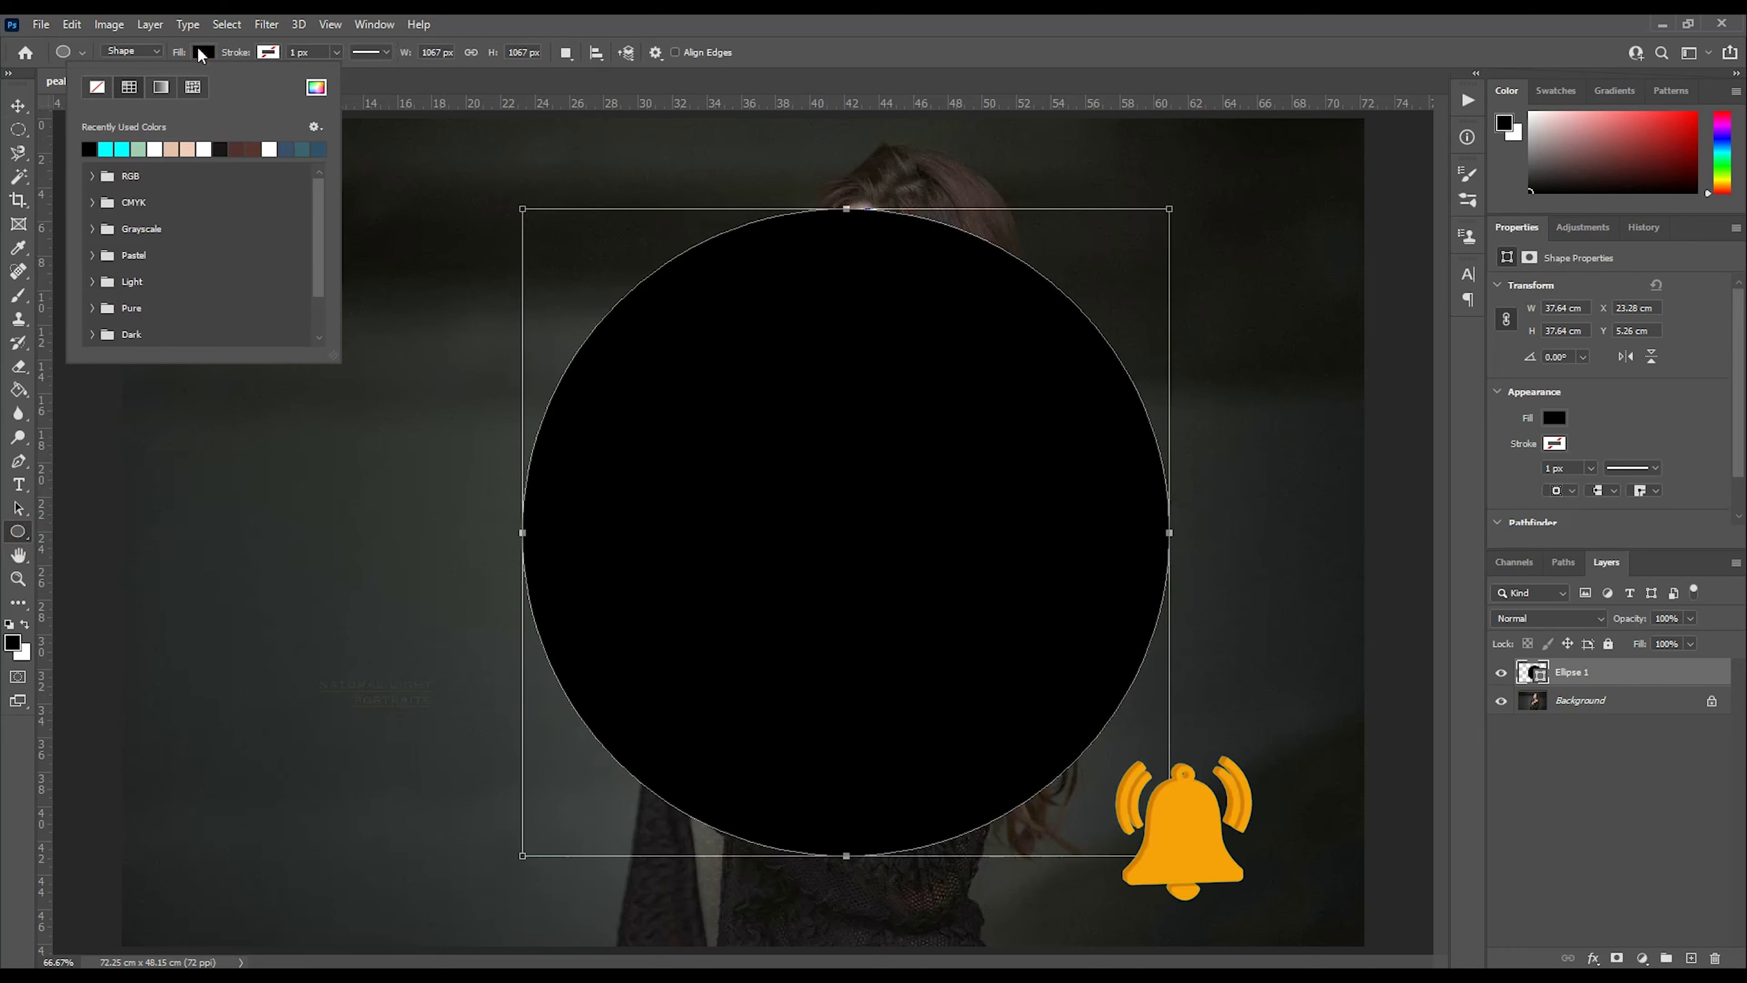
pyautogui.click(97, 87)
pyautogui.click(268, 54)
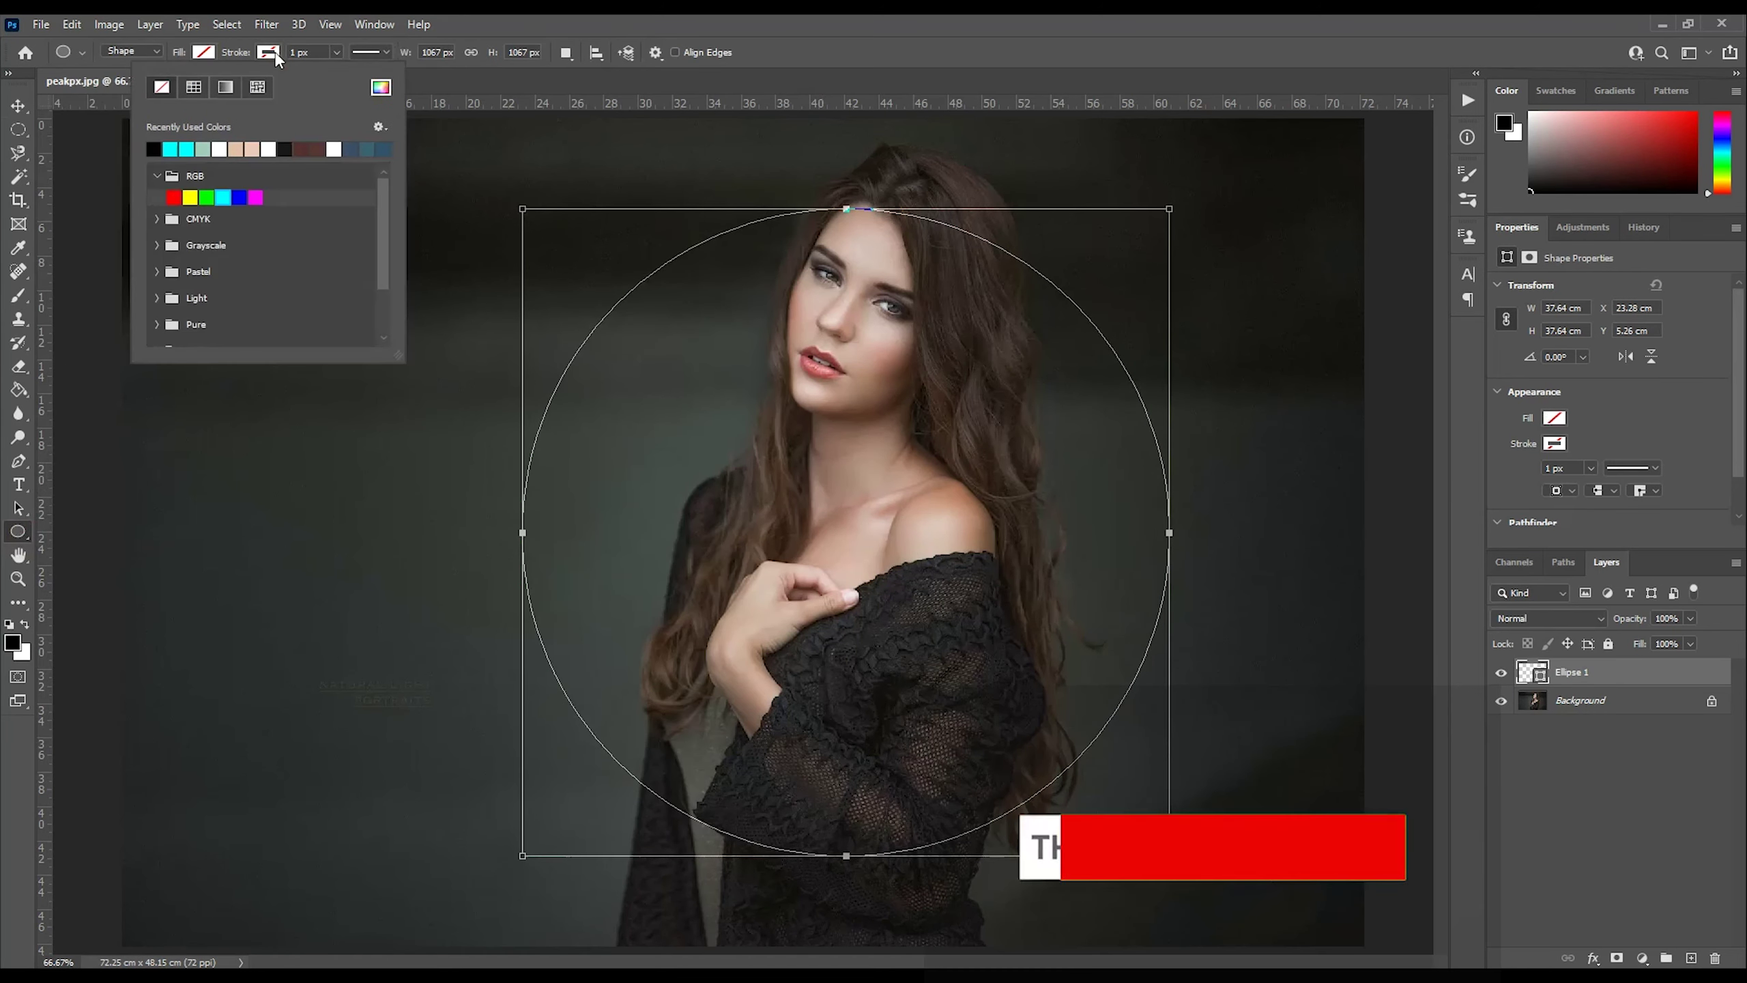
pyautogui.click(222, 197)
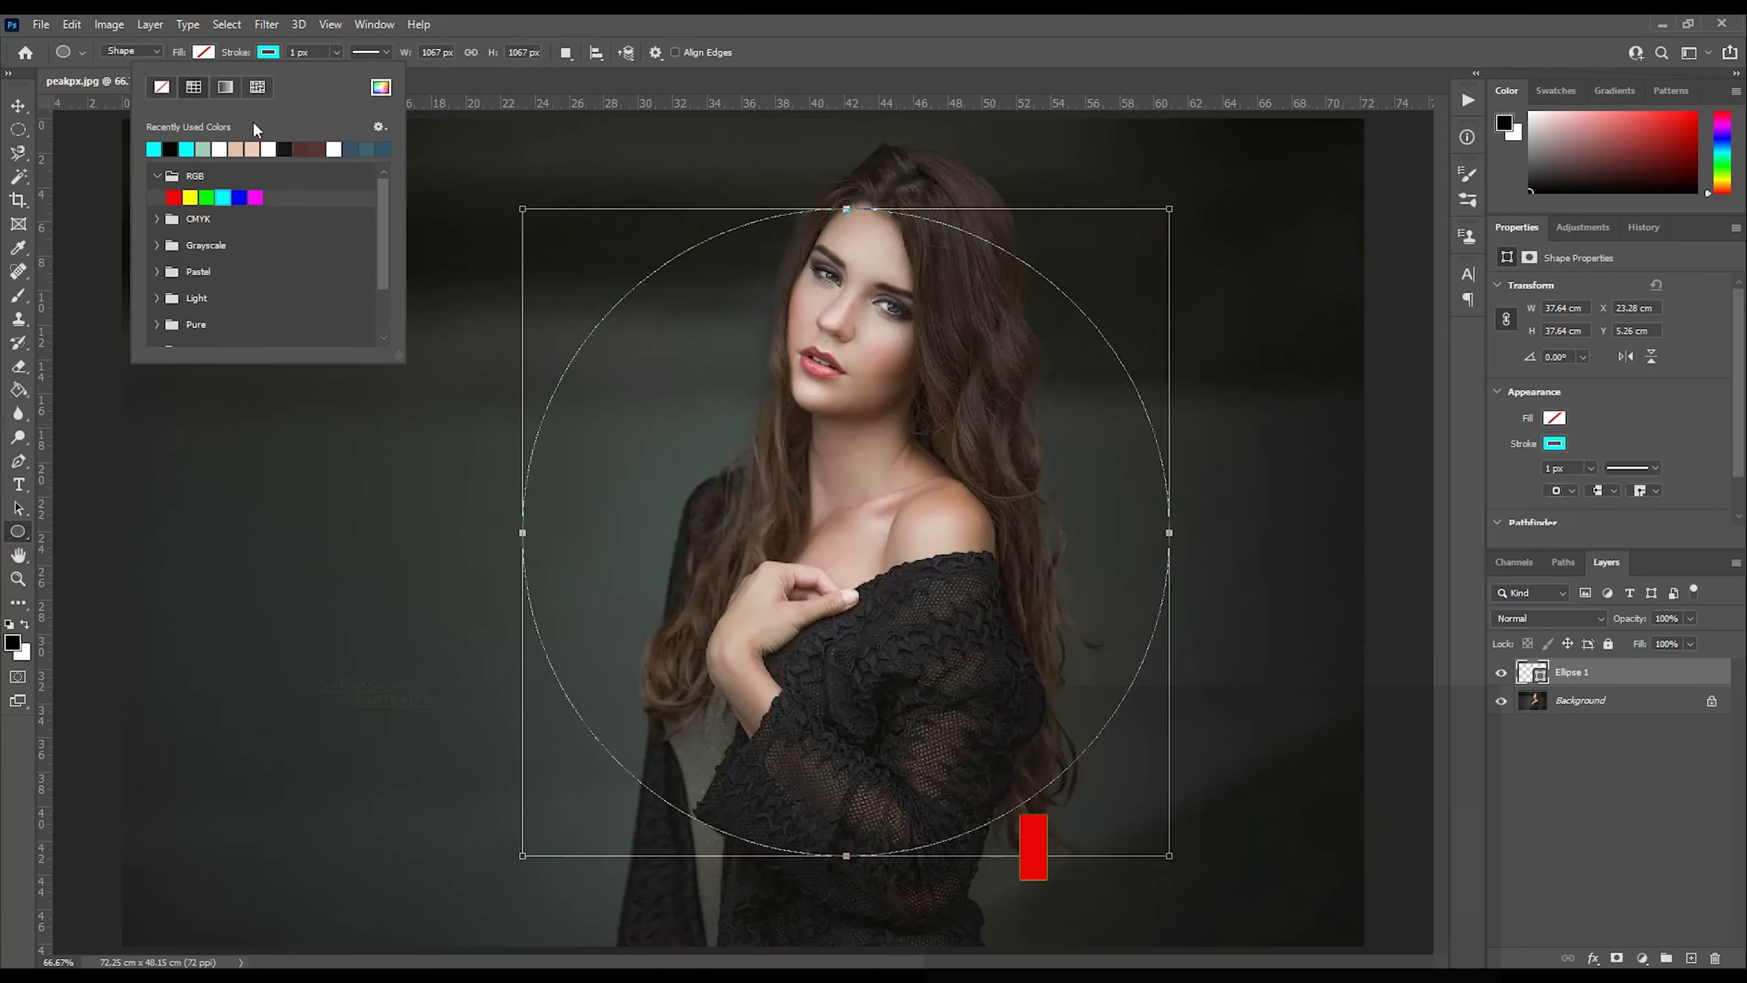
pyautogui.click(313, 53)
pyautogui.scroll(5, 313, 53)
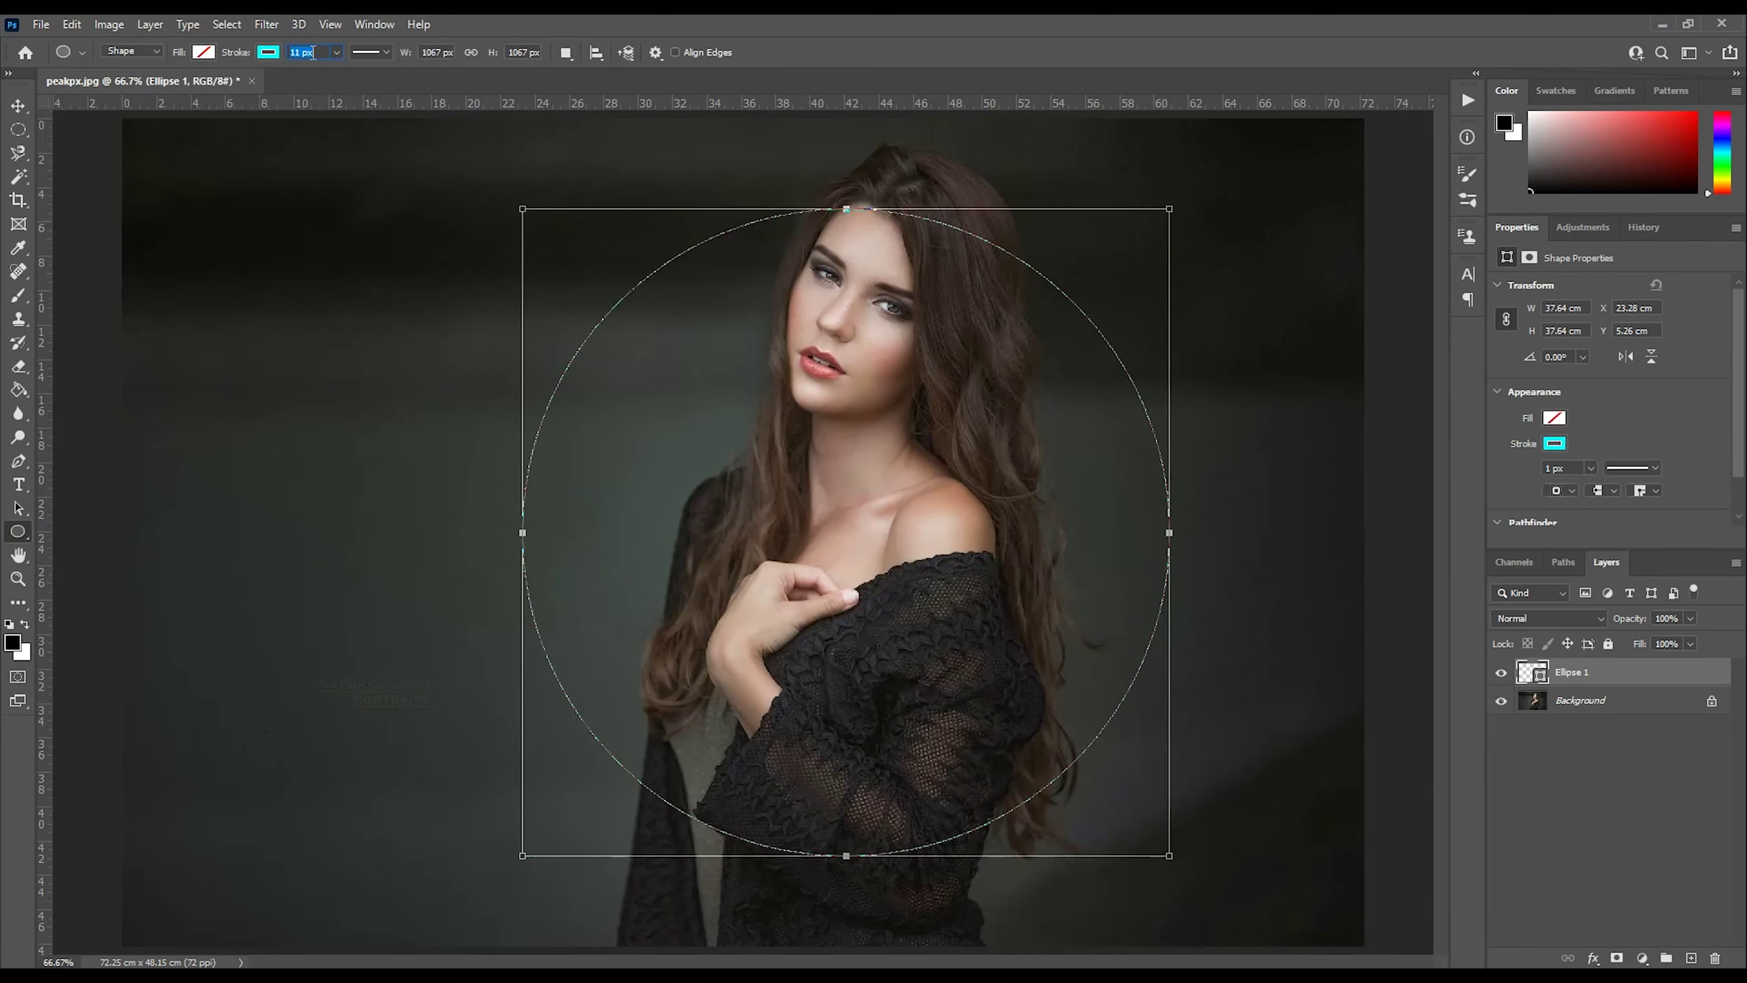
pyautogui.press('Return')
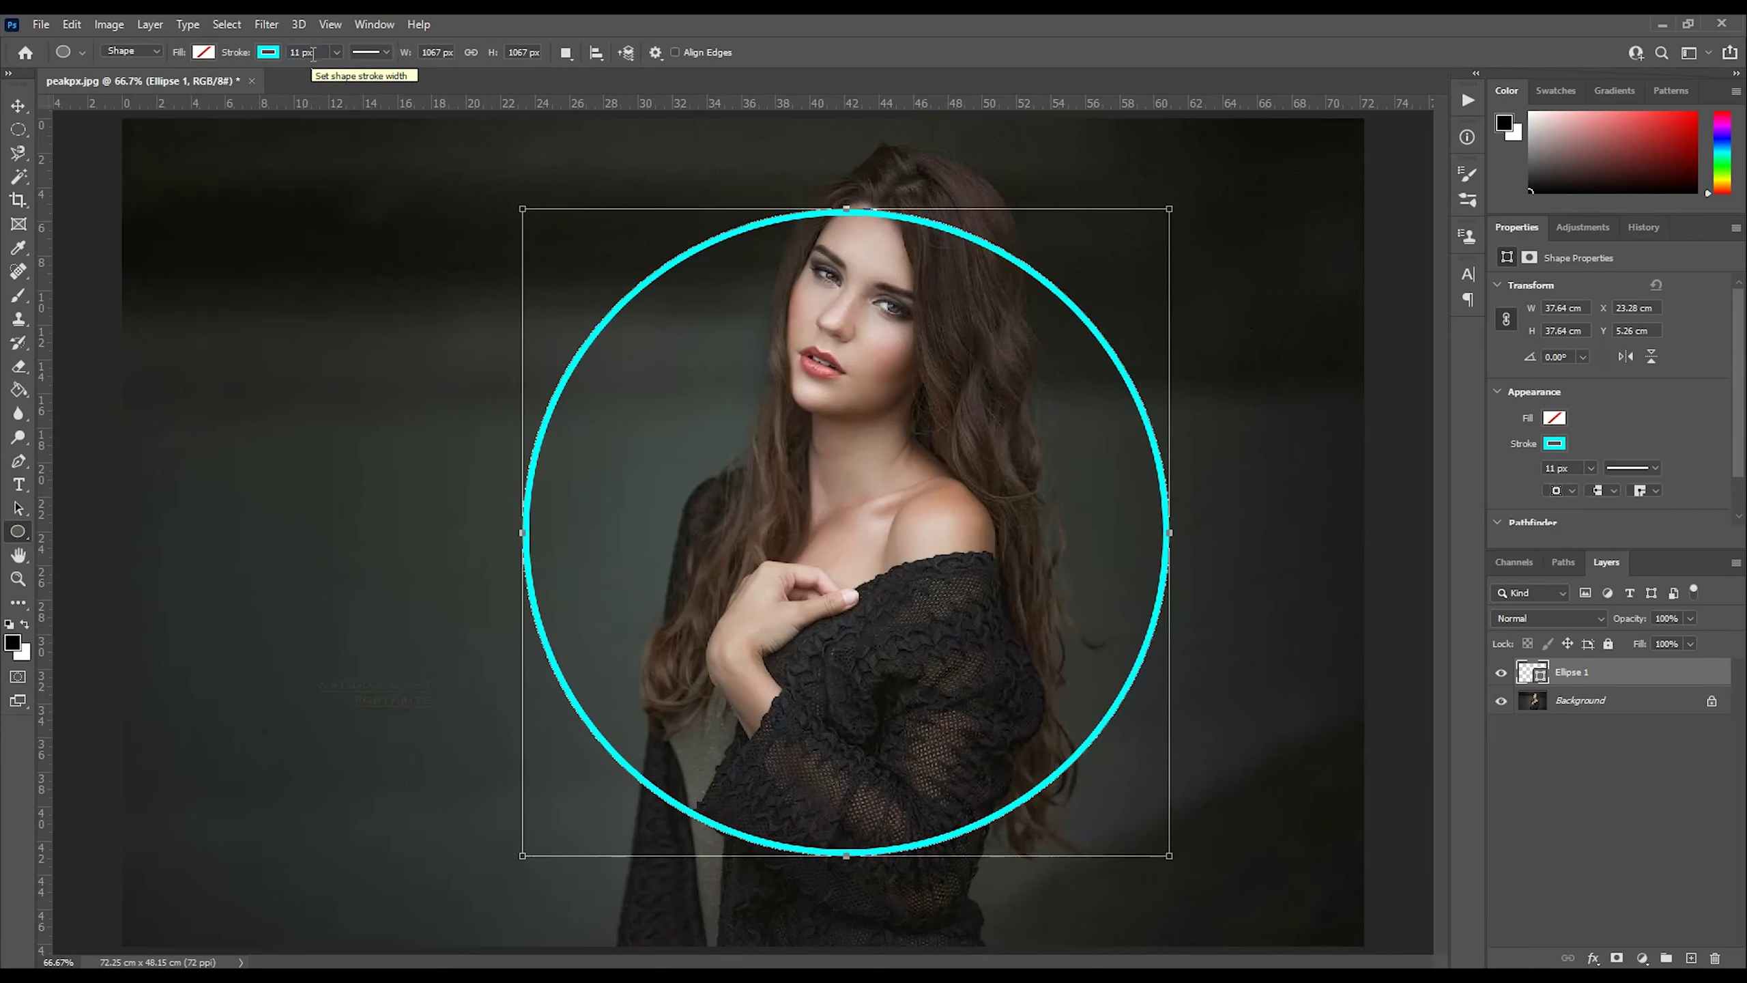
pyautogui.click(21, 109)
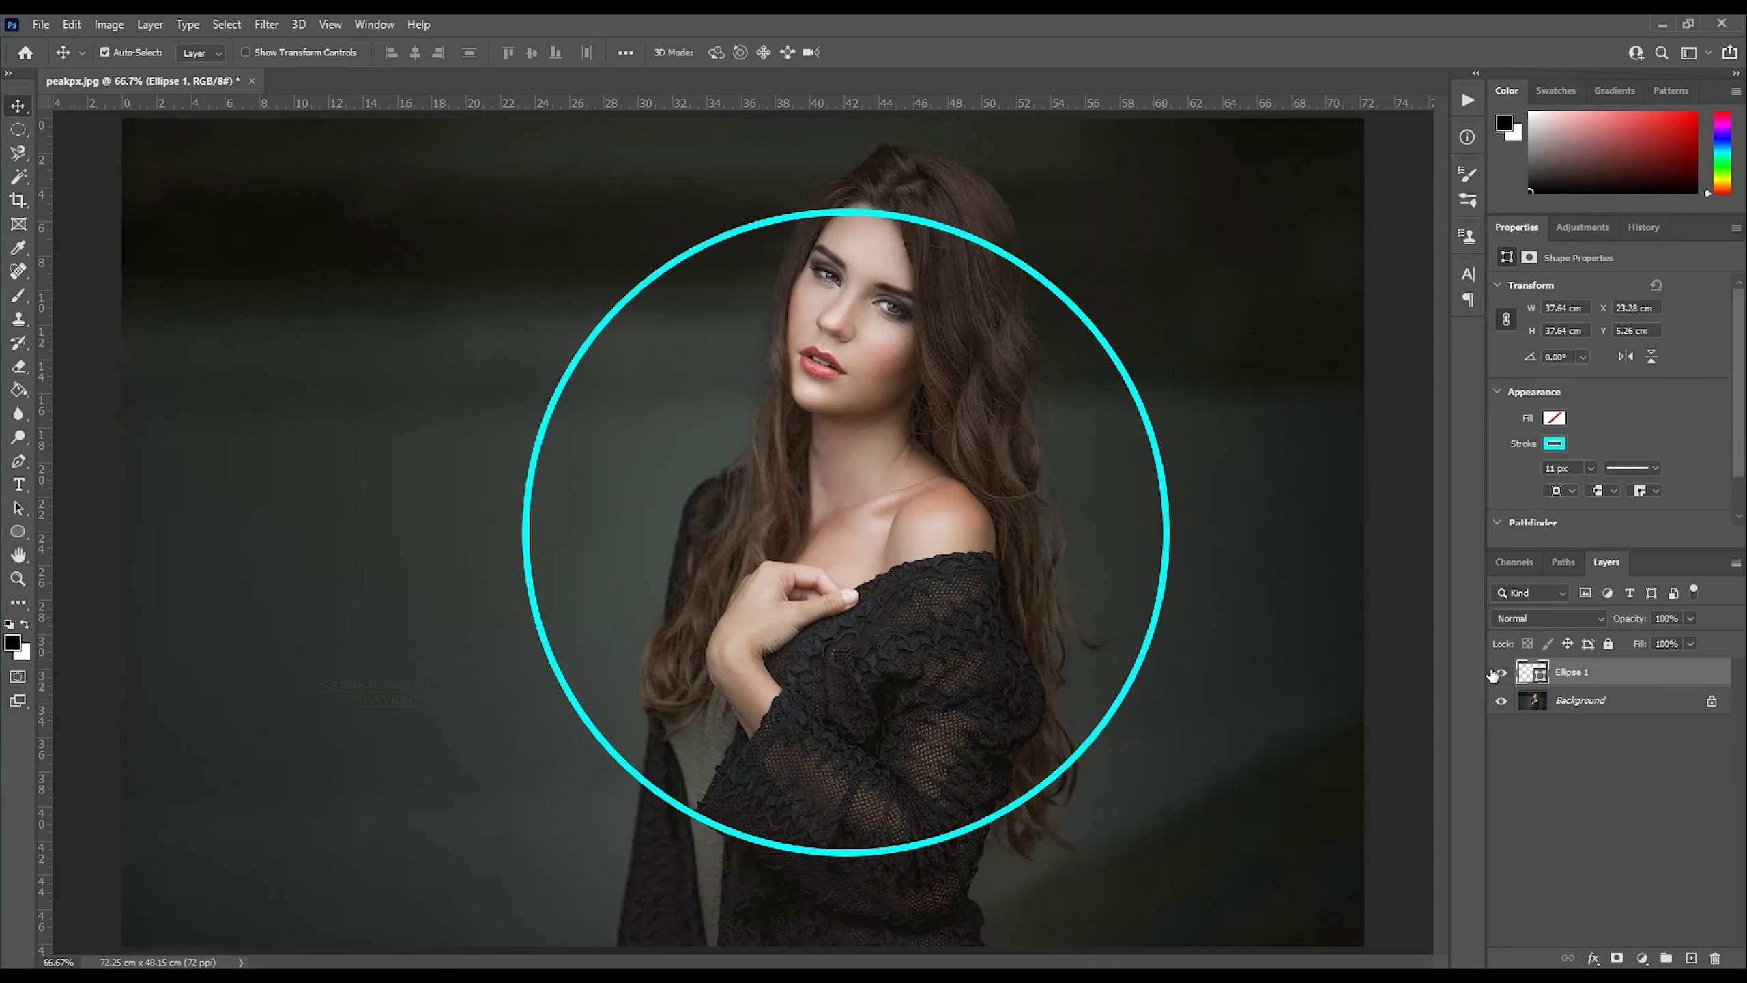
pyautogui.doubleClick(1641, 673)
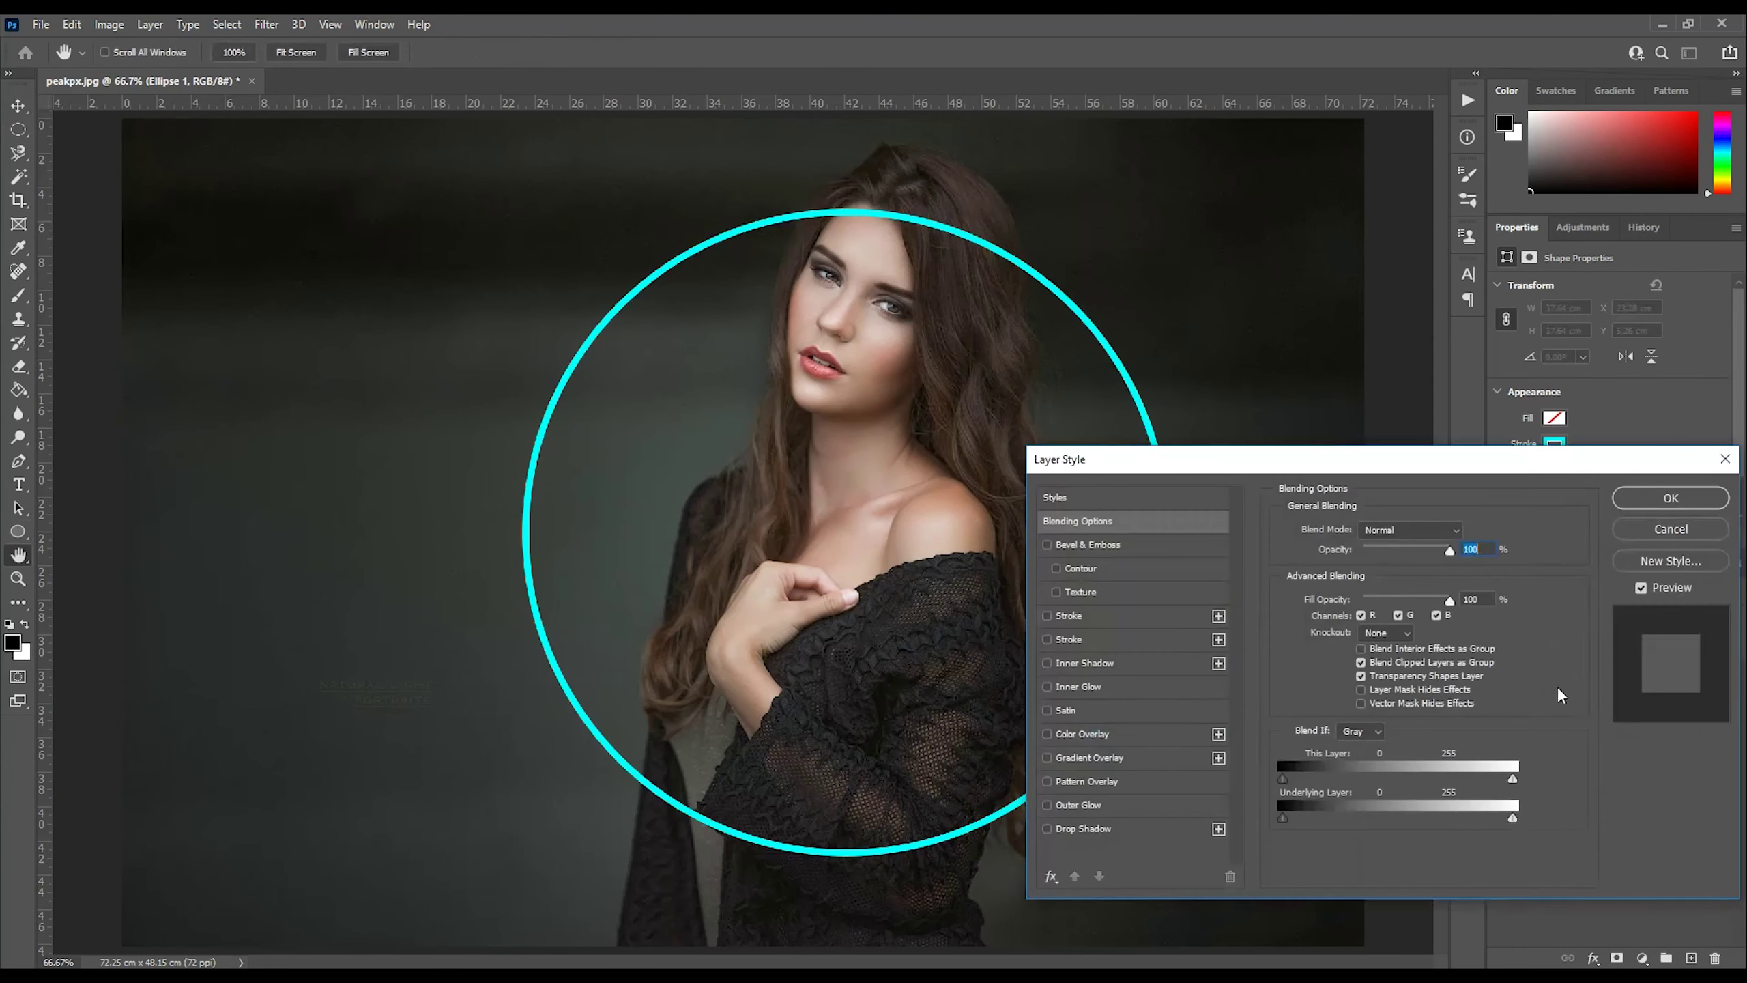
# Add a cyan Outer Glow to the ring at 78% opacity and 144 px size.
pyautogui.click(1047, 805)
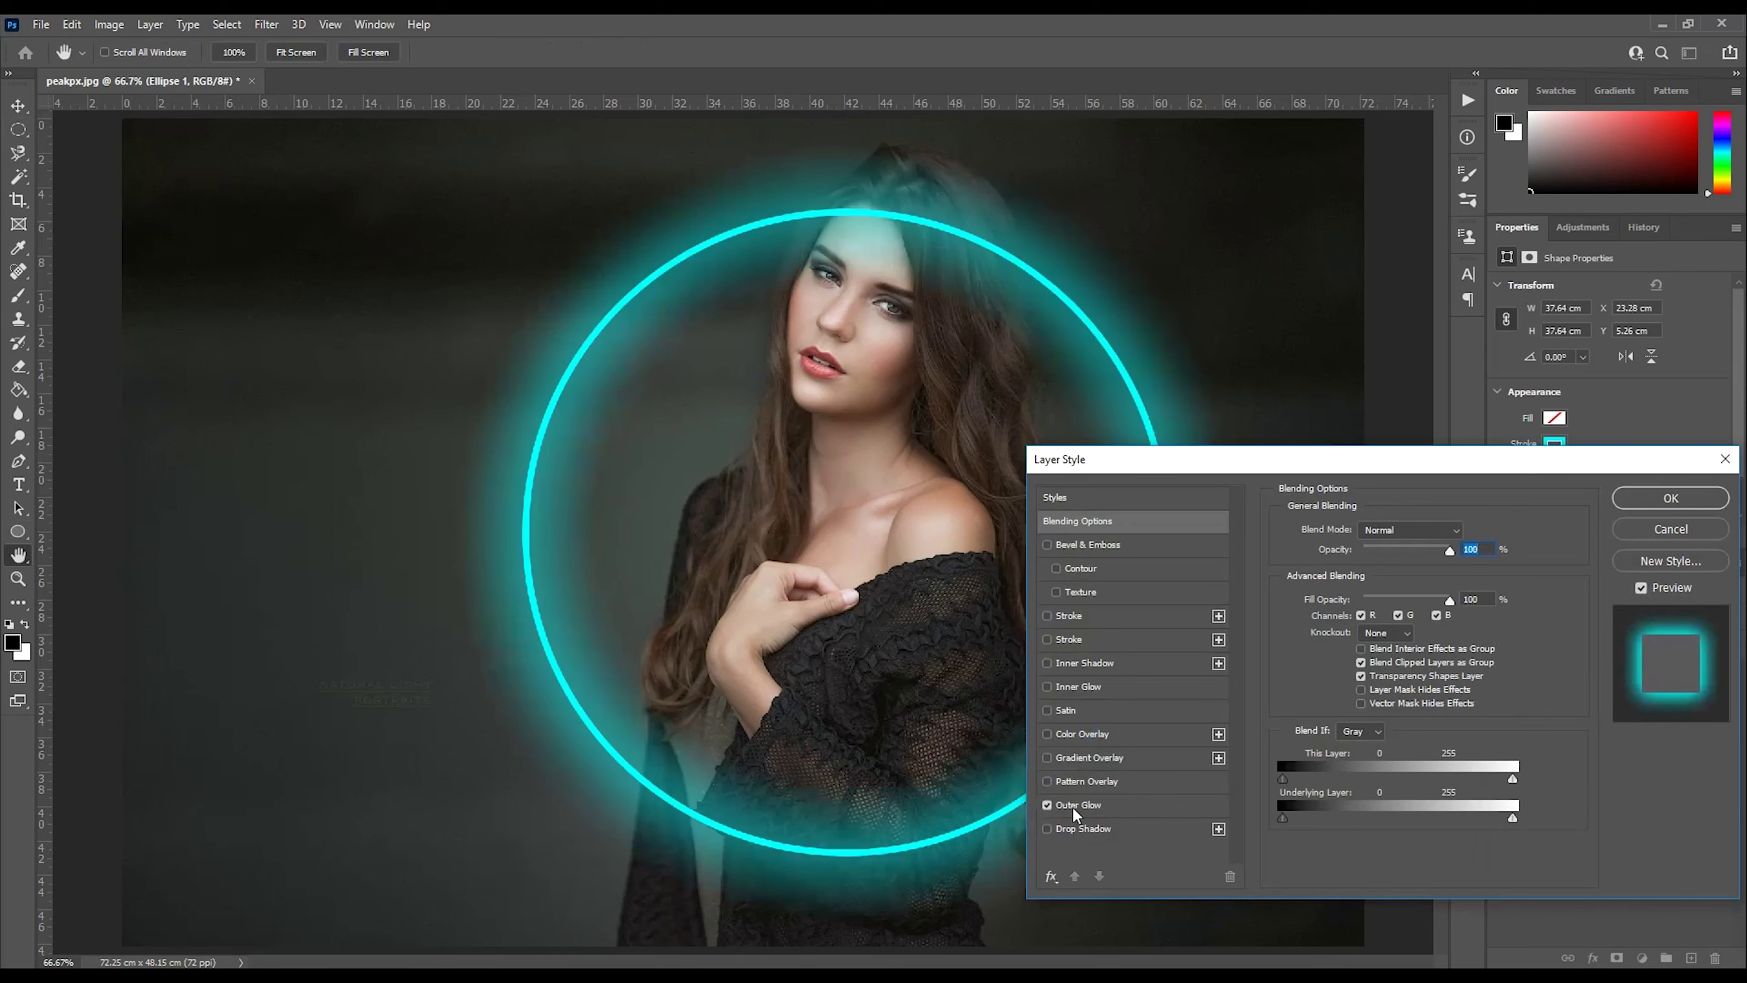
pyautogui.click(1076, 807)
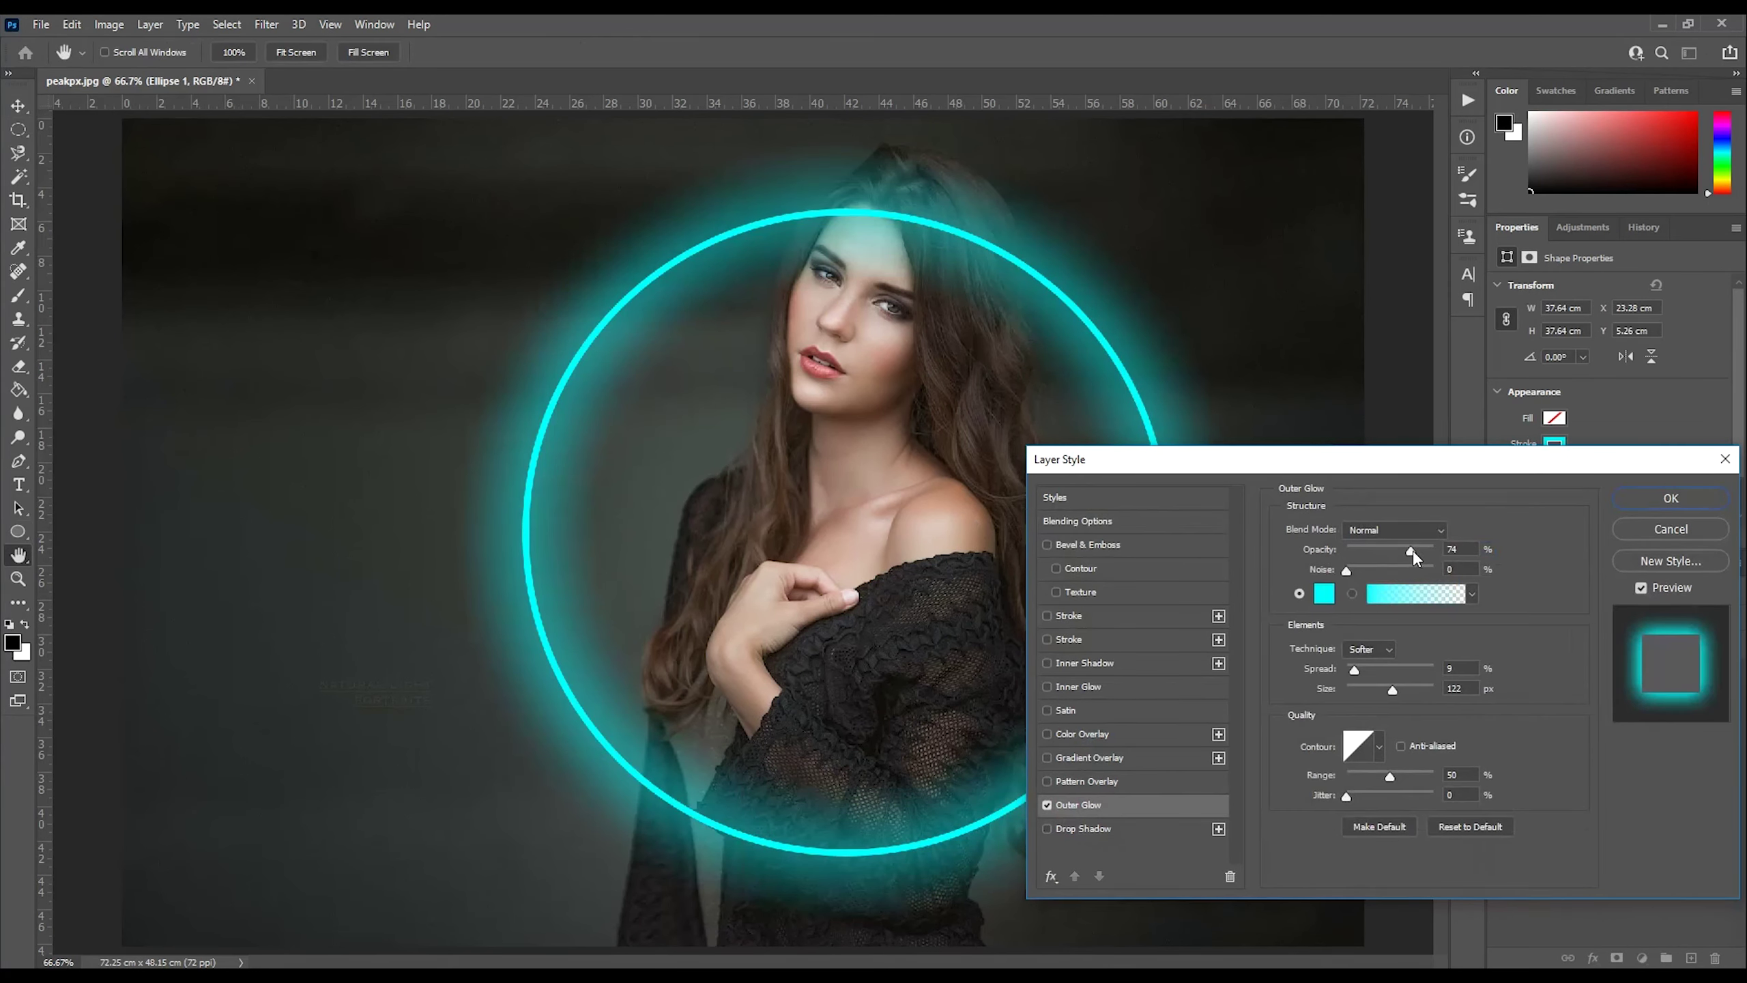
pyautogui.moveTo(1411, 552); pyautogui.dragTo(1416, 549)
pyautogui.click(1400, 690)
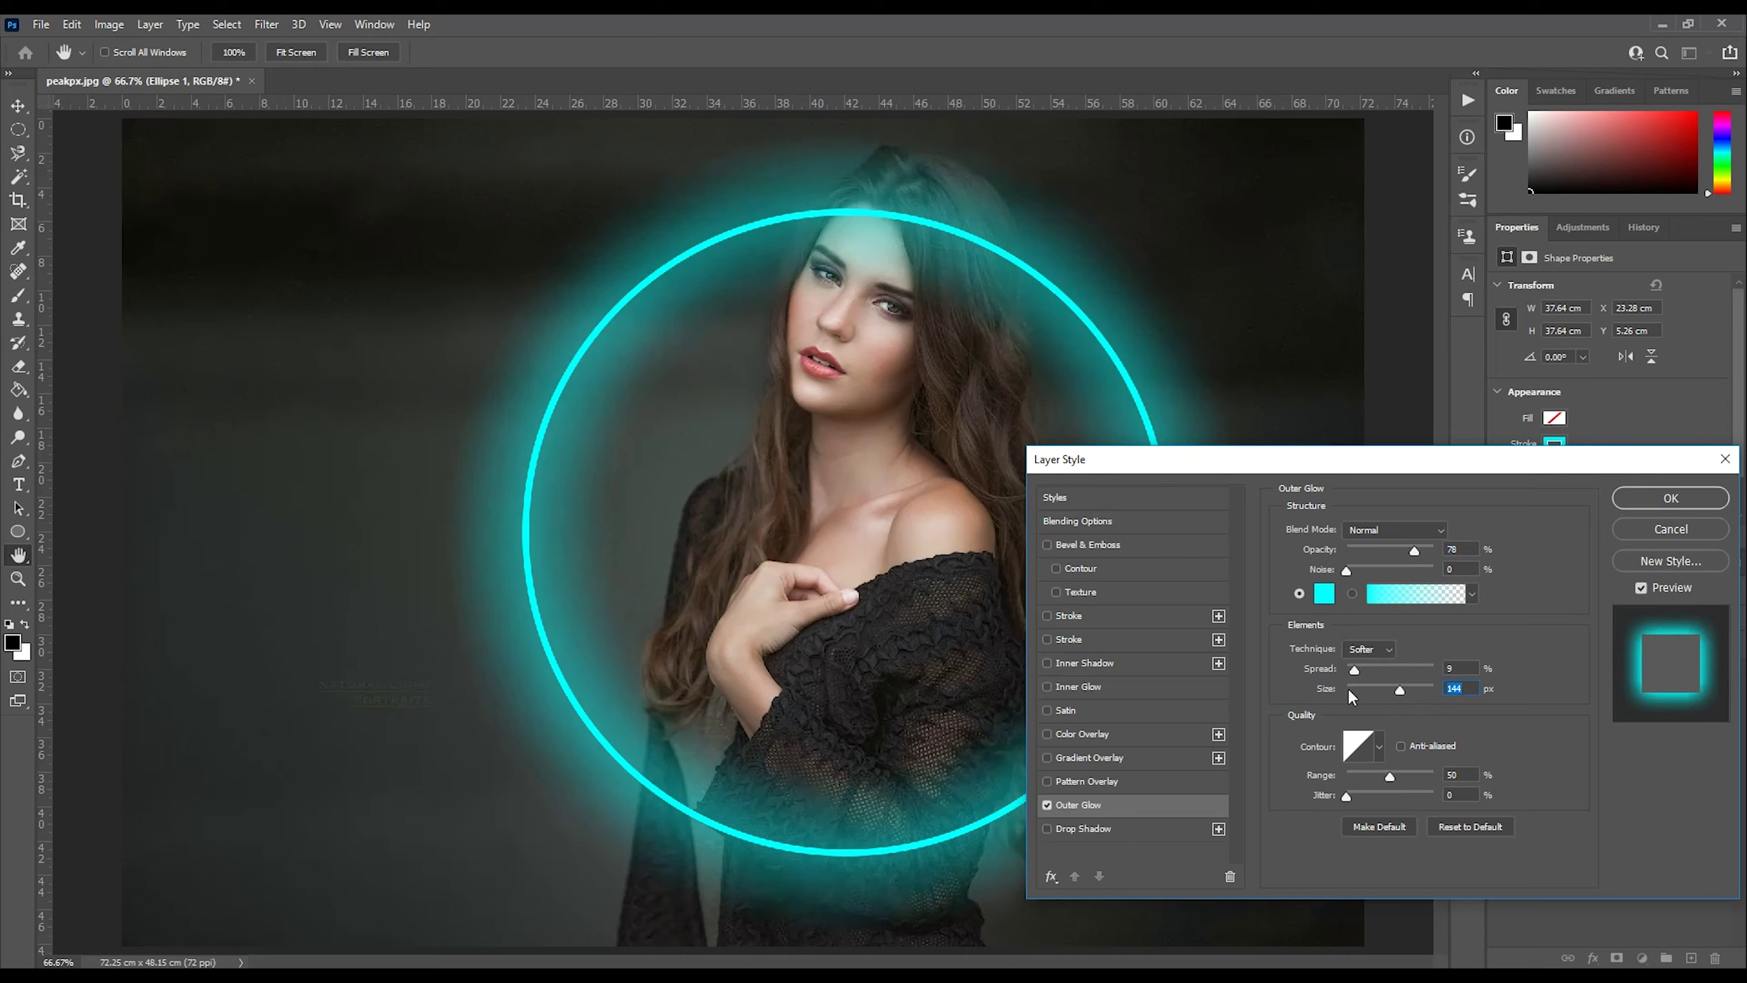
pyautogui.click(1652, 496)
# Rasterize the Ellipse 1 layer and soften it with a 4.0 px Gaussian Blur.
pyautogui.rightClick(1585, 671)
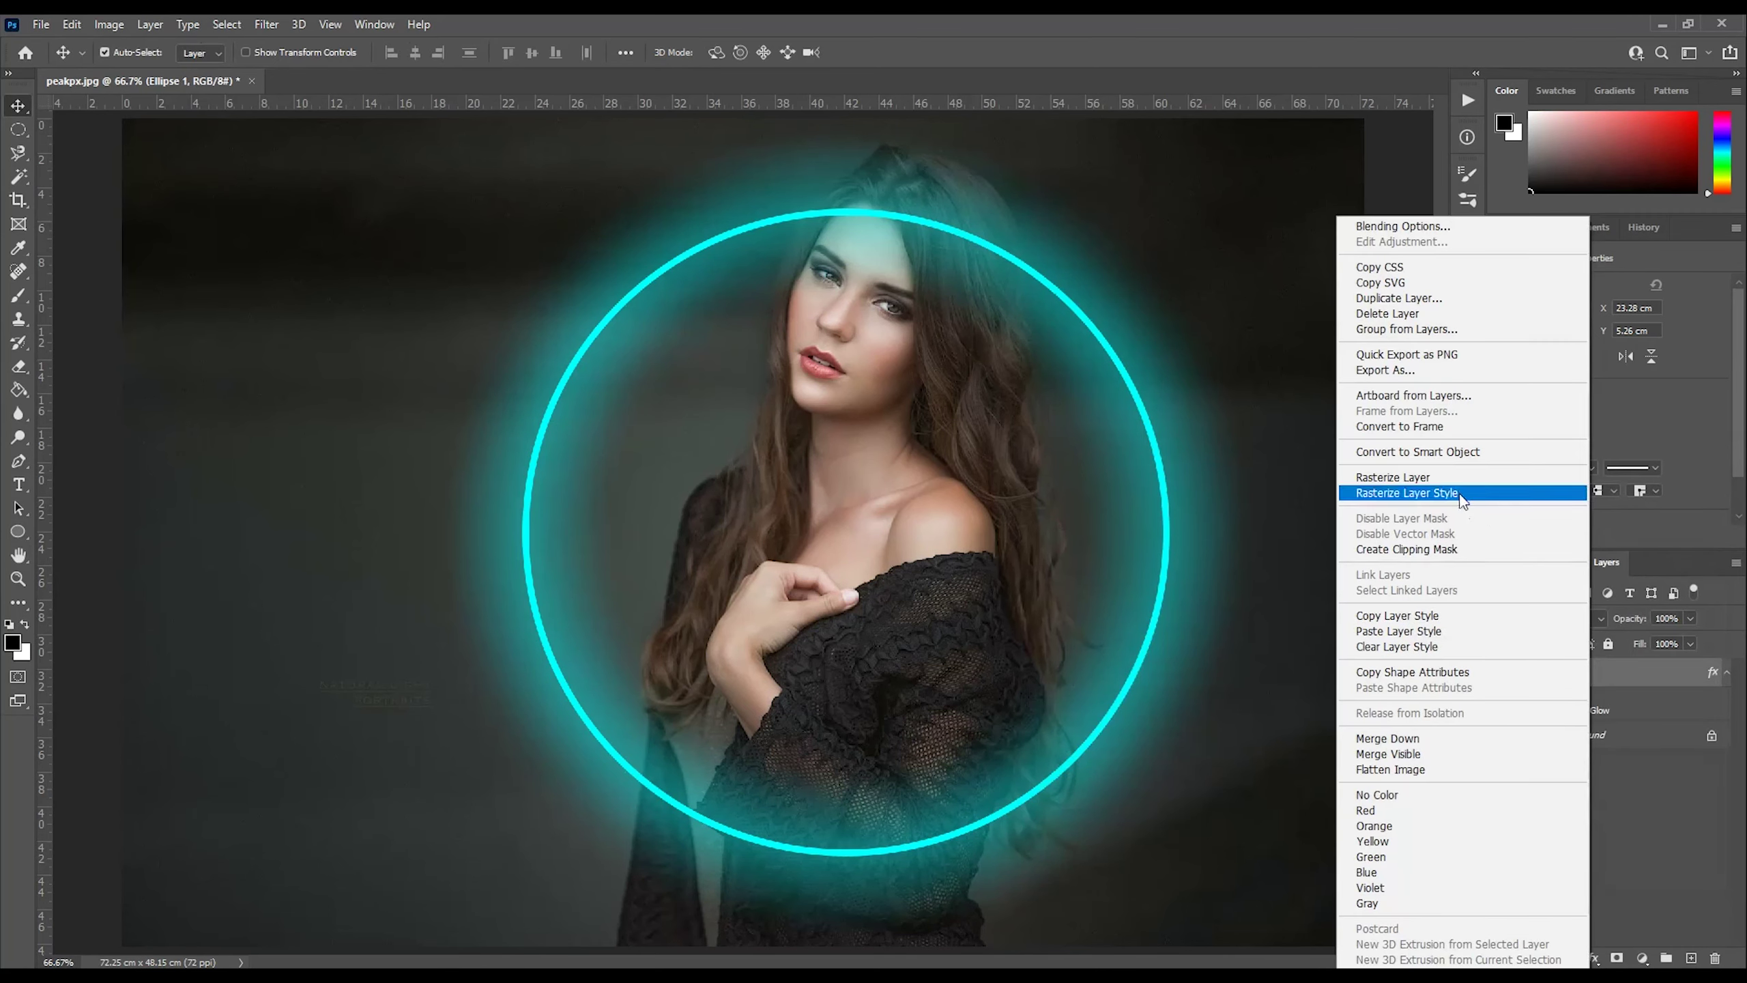
pyautogui.click(1451, 477)
pyautogui.click(226, 24)
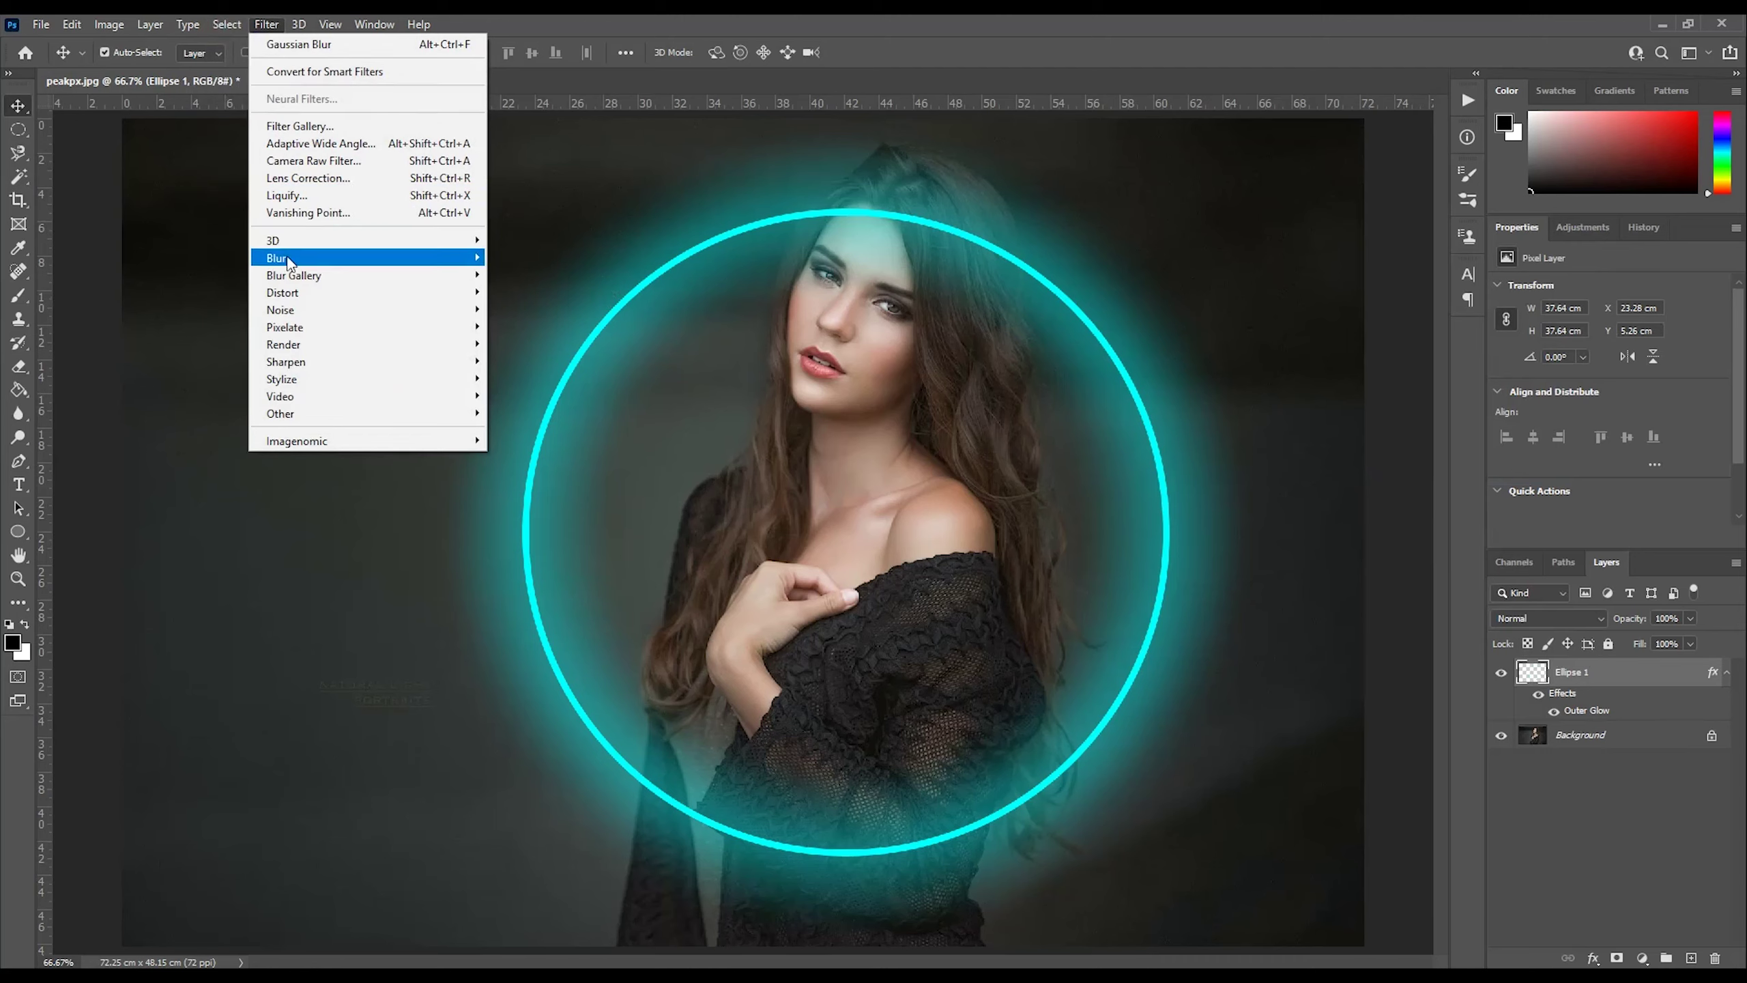
pyautogui.moveTo(277, 258)
pyautogui.click(505, 330)
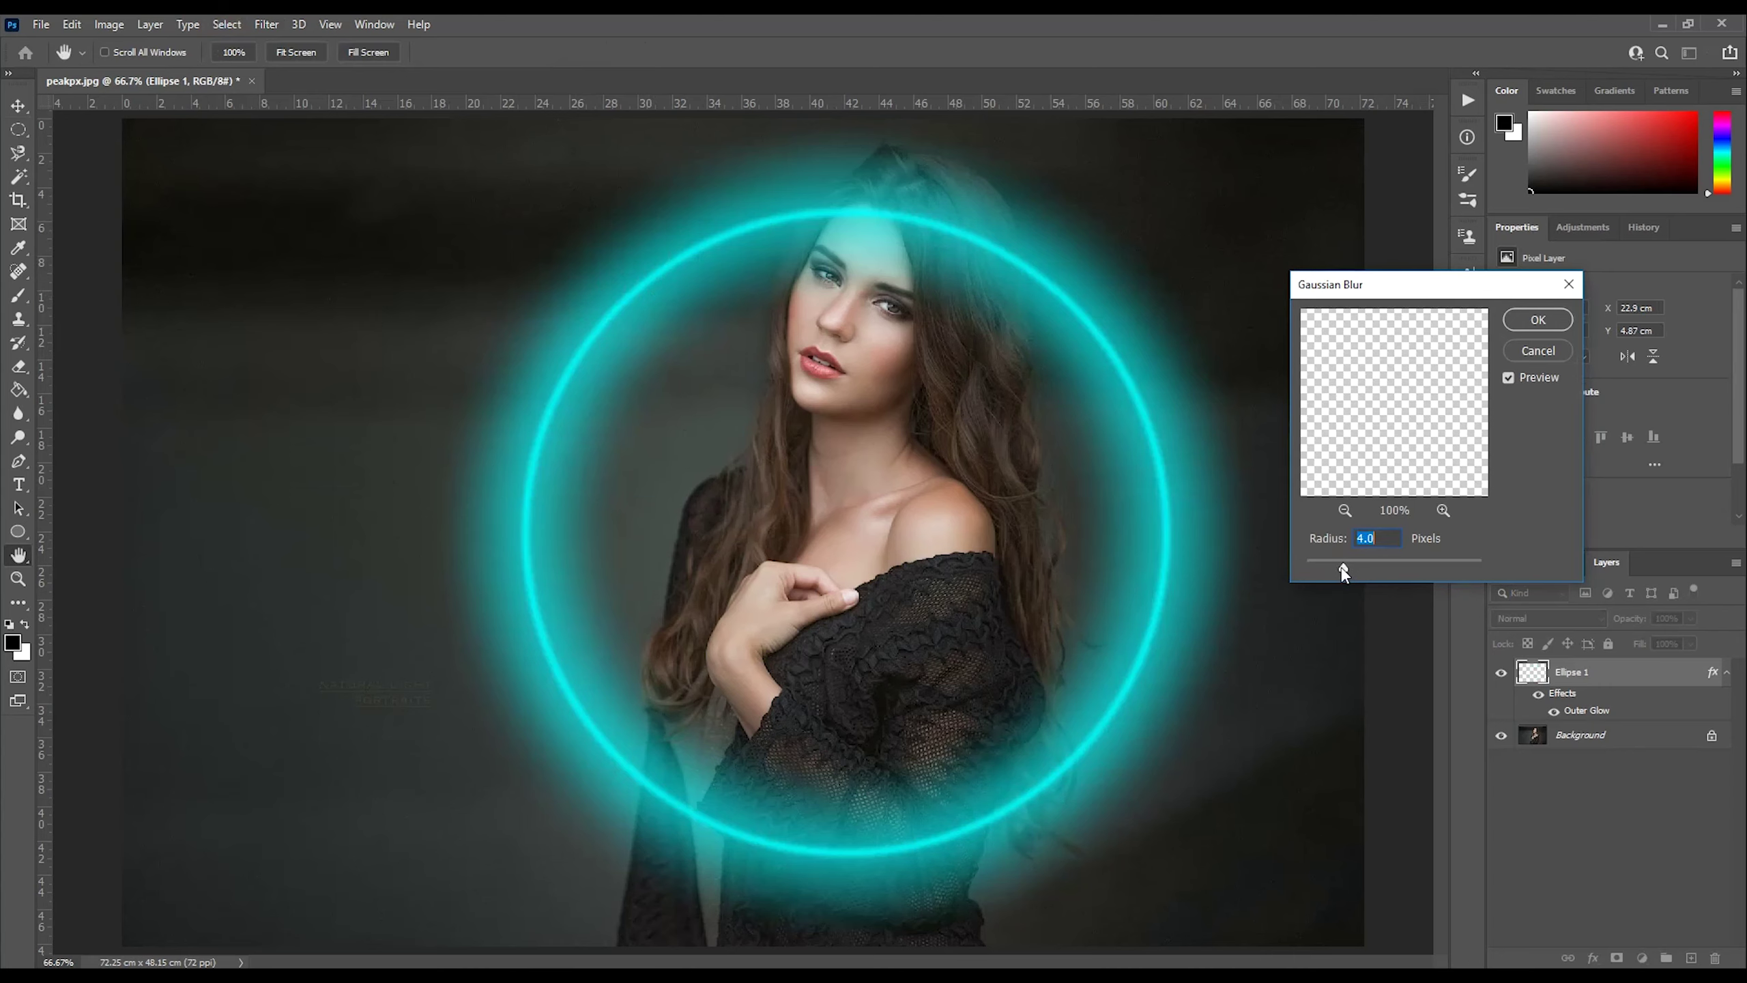
pyautogui.click(1531, 319)
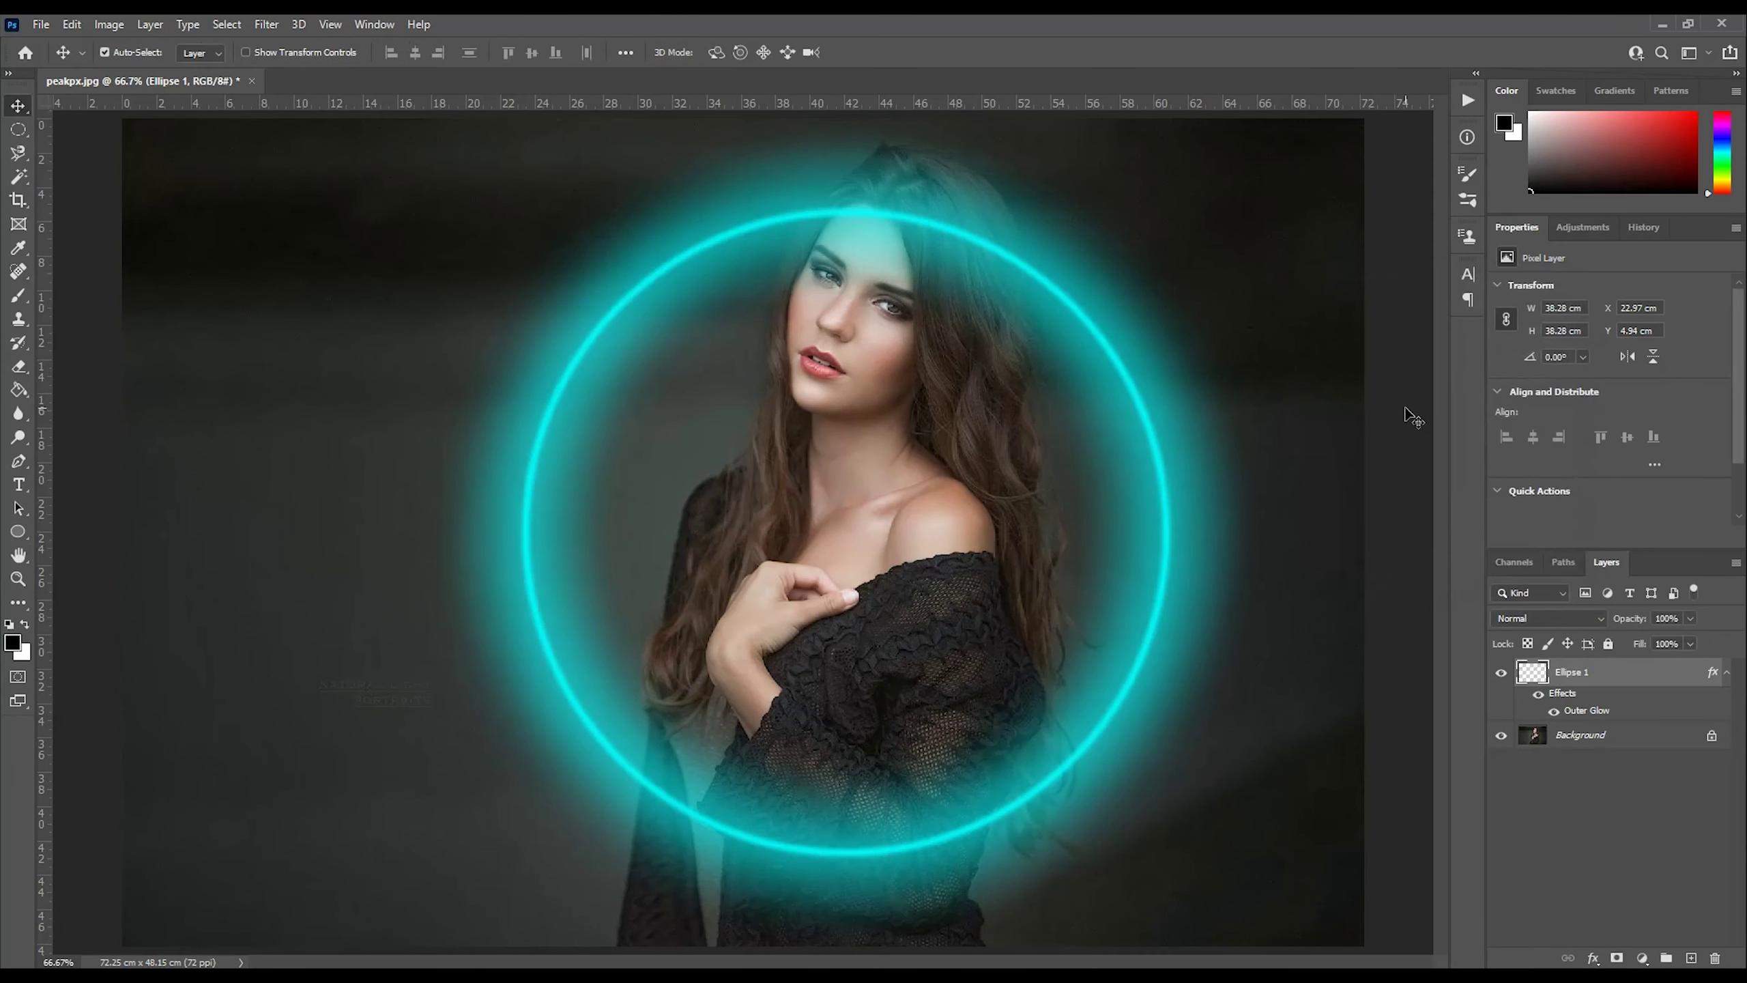
# Add a layer mask to Ellipse 1 and paint black over the ring across her hair and face.
pyautogui.click(1618, 958)
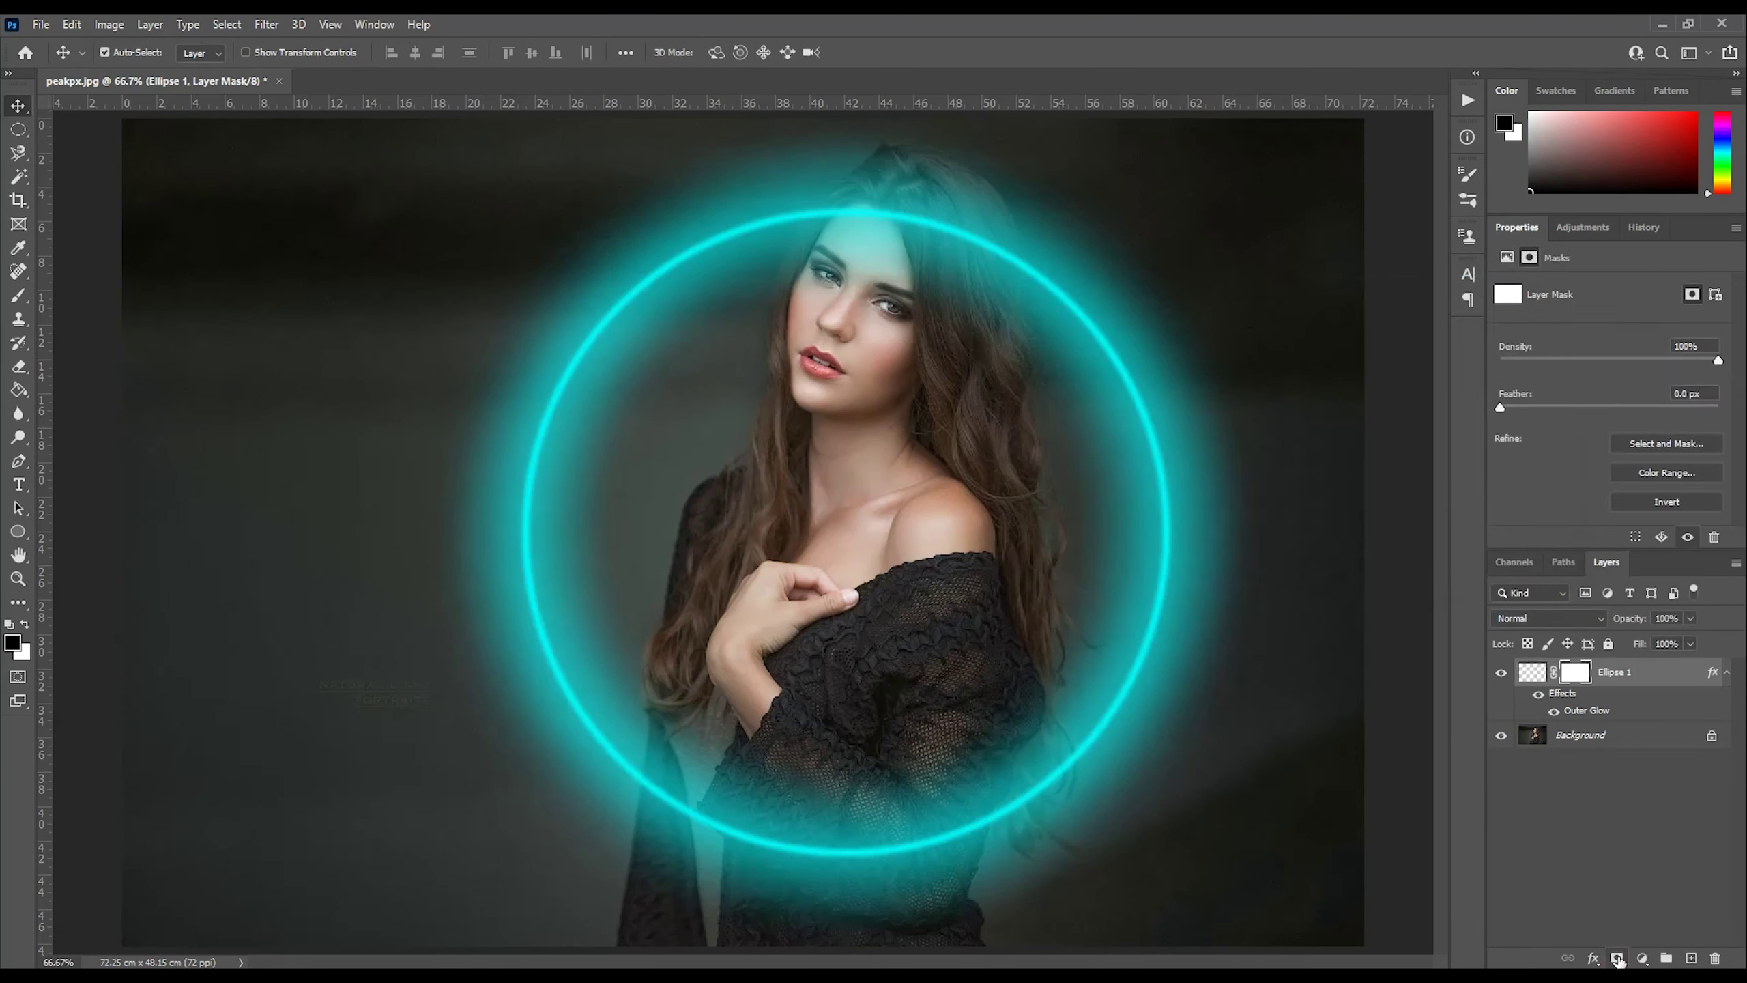
pyautogui.click(16, 298)
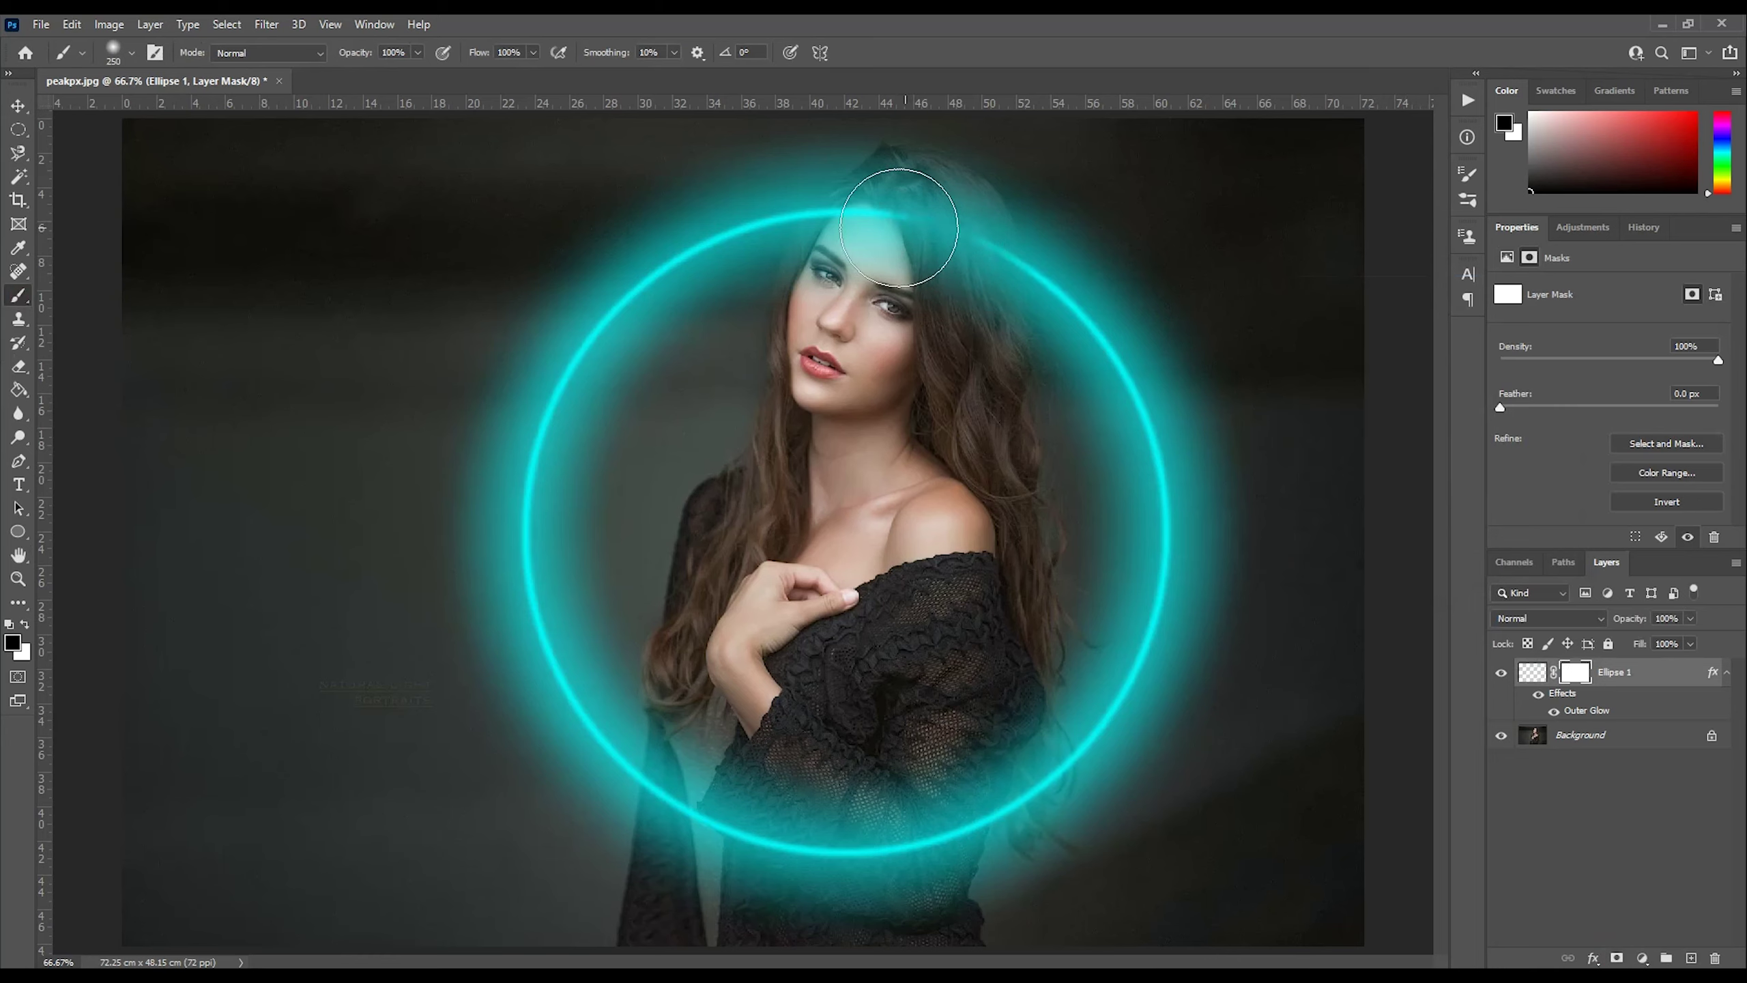
pyautogui.moveTo(970, 308)
pyautogui.mouseDown()
pyautogui.moveTo(941, 255)
pyautogui.moveTo(853, 220)
pyautogui.mouseUp()
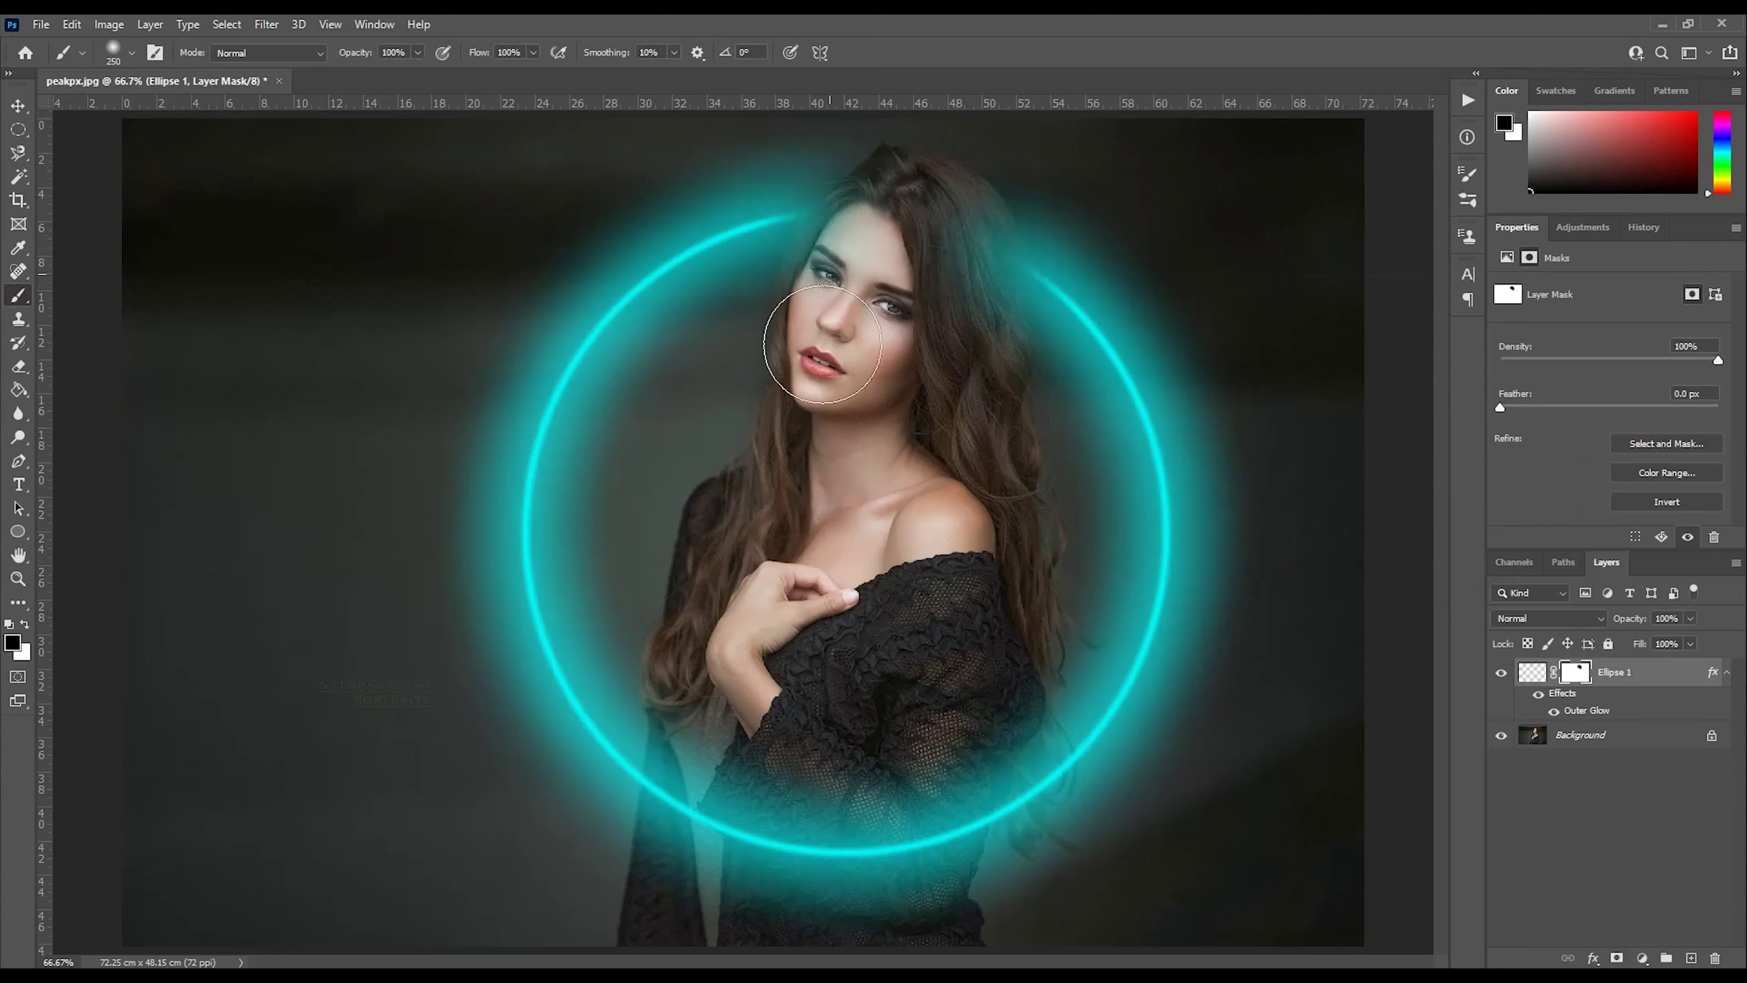
pyautogui.moveTo(799, 293); pyautogui.dragTo(745, 294)
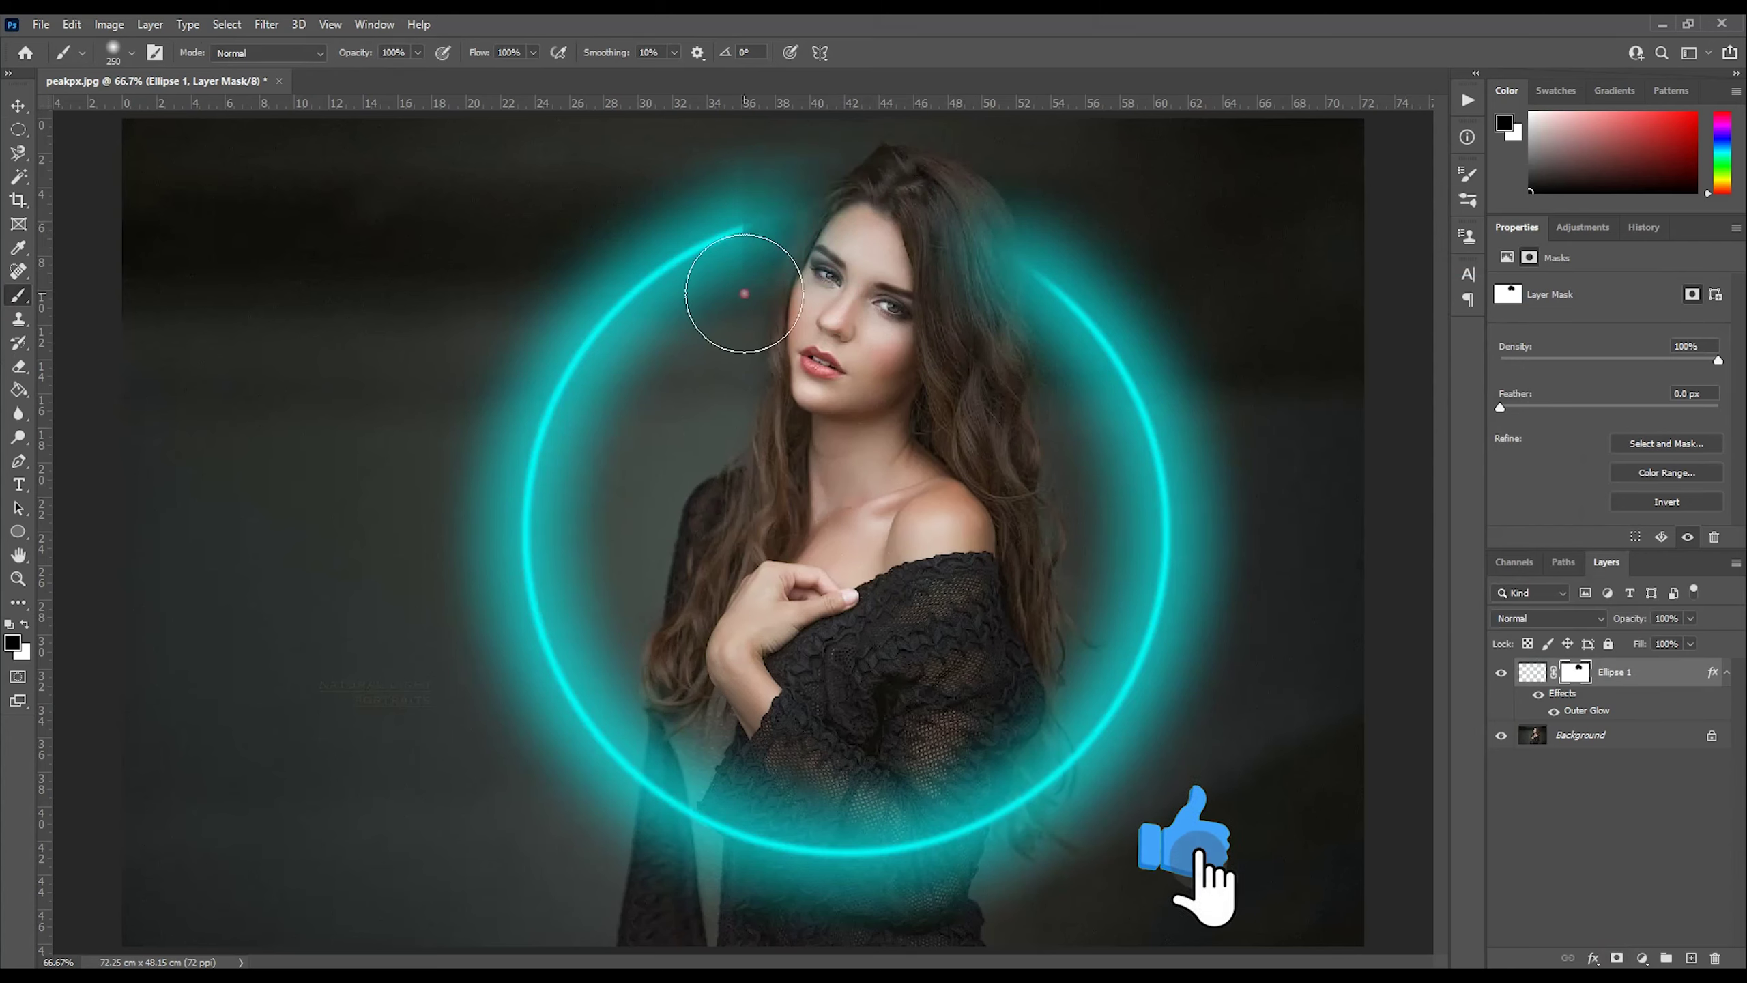
pyautogui.moveTo(994, 253); pyautogui.dragTo(1021, 390)
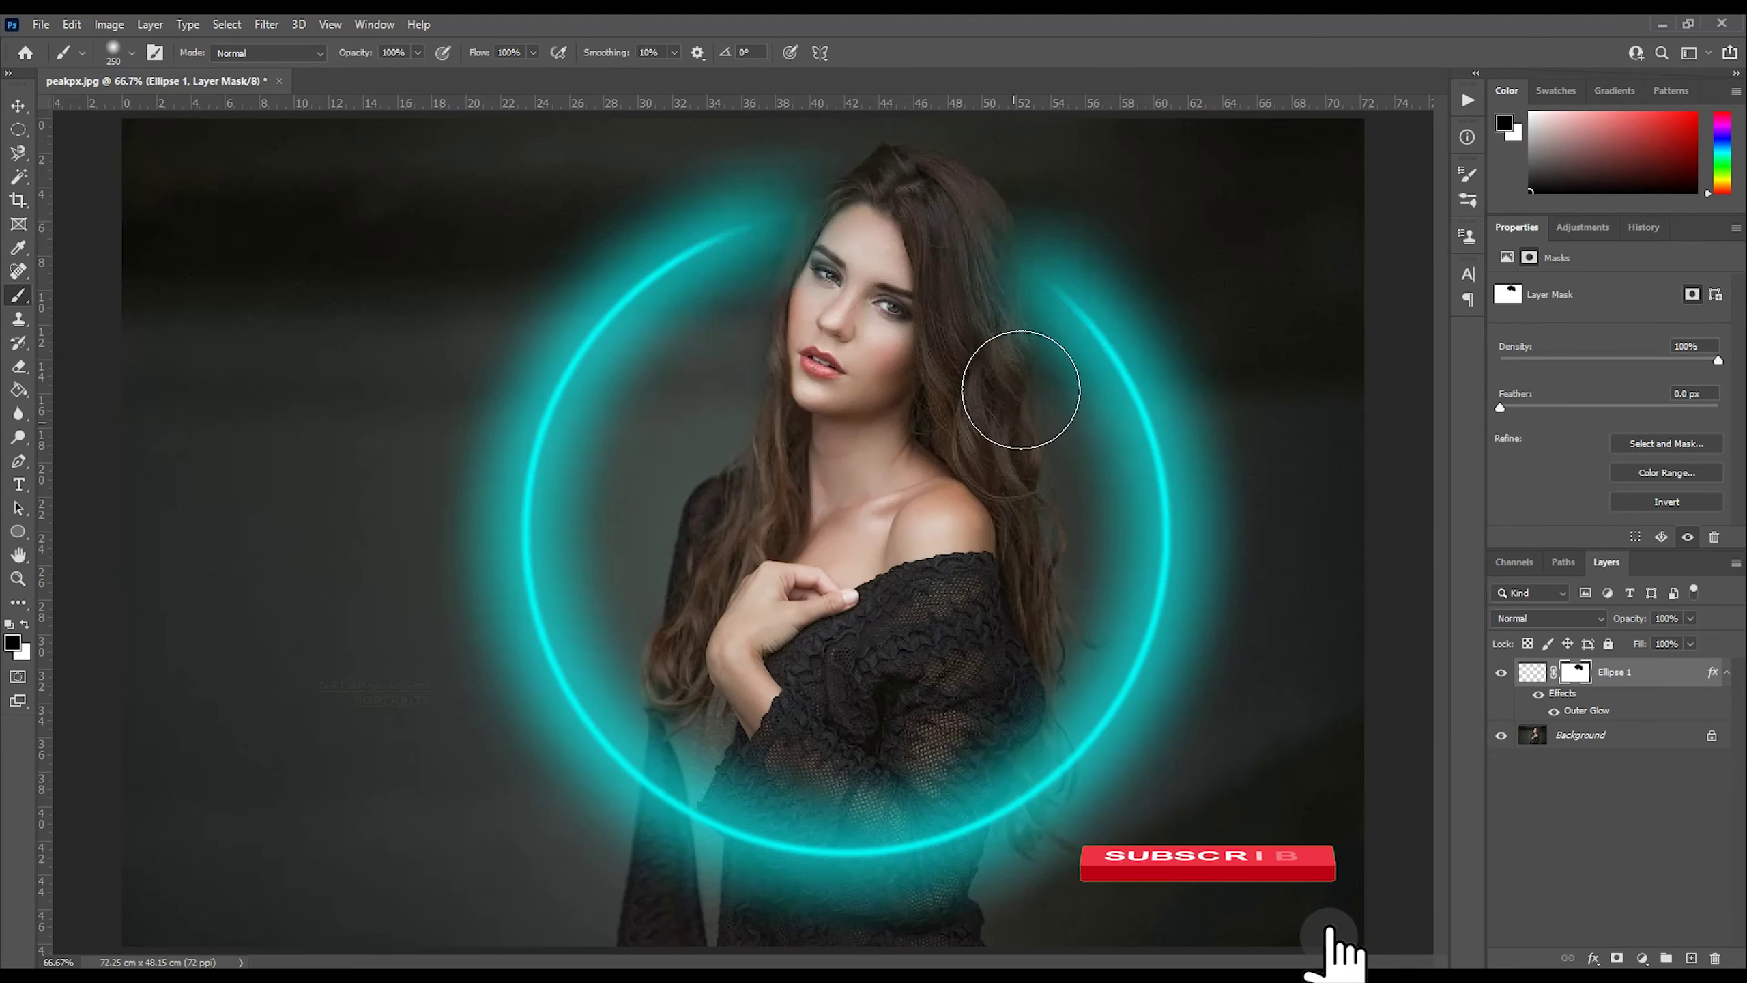
pyautogui.moveTo(1021, 507); pyautogui.dragTo(977, 527)
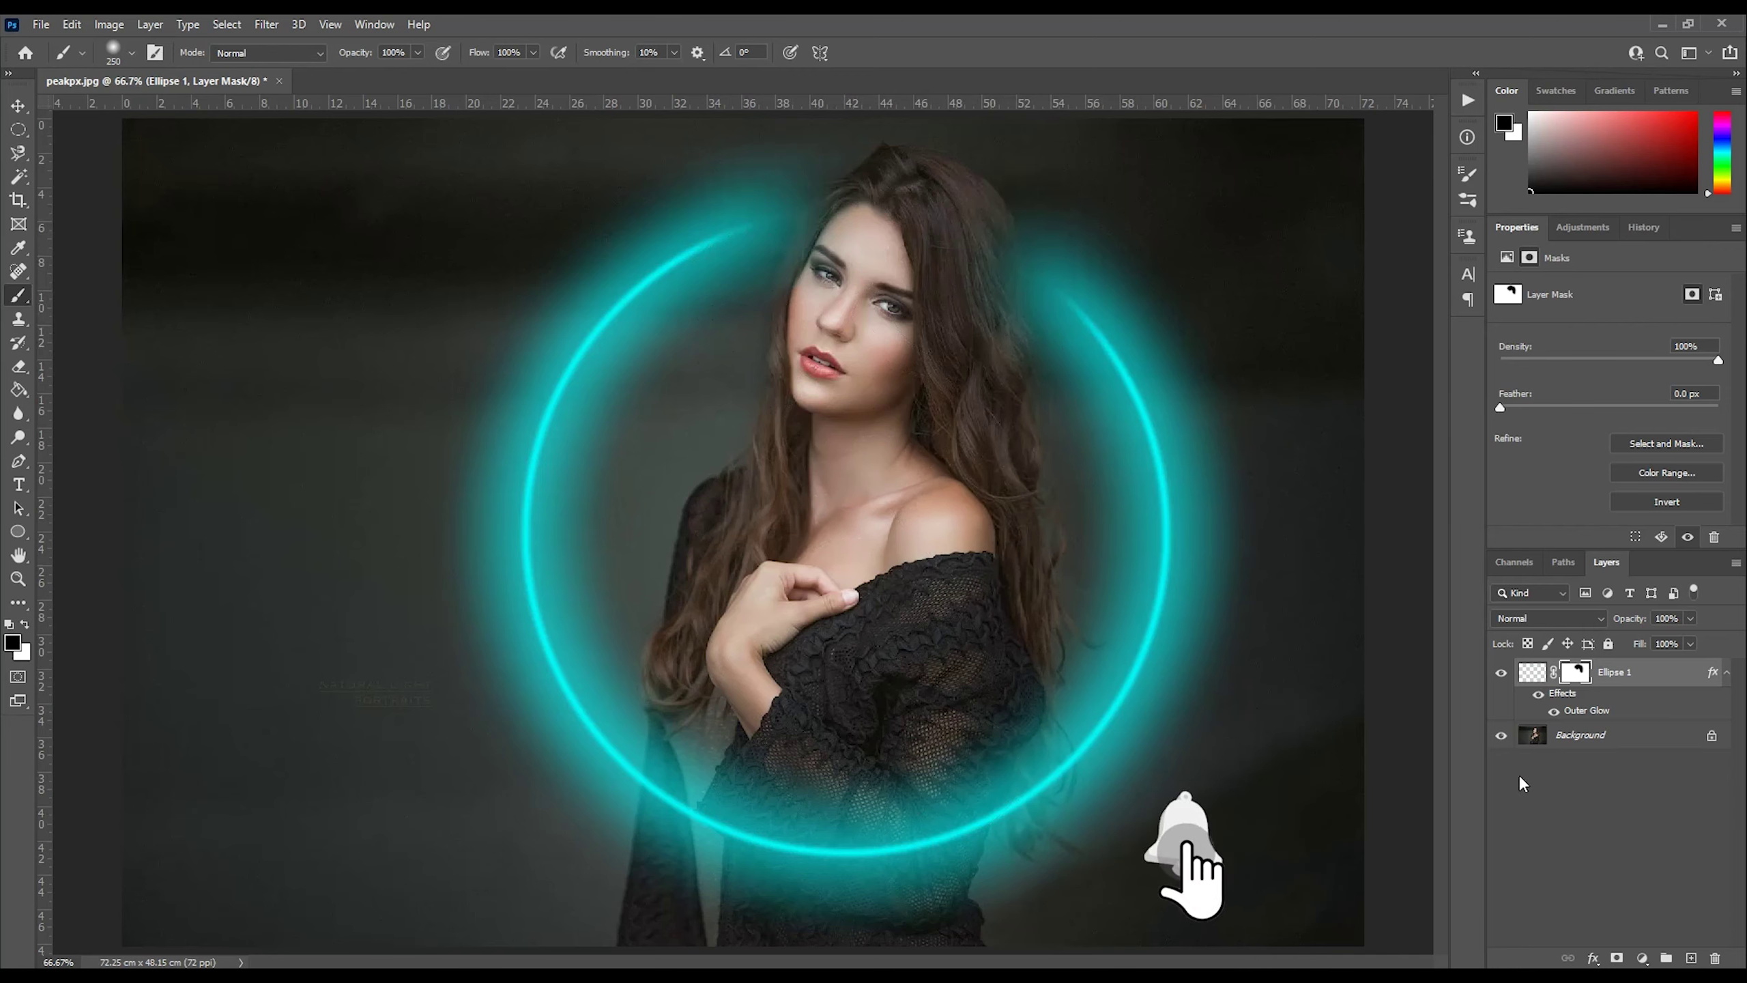
pyautogui.click(1596, 735)
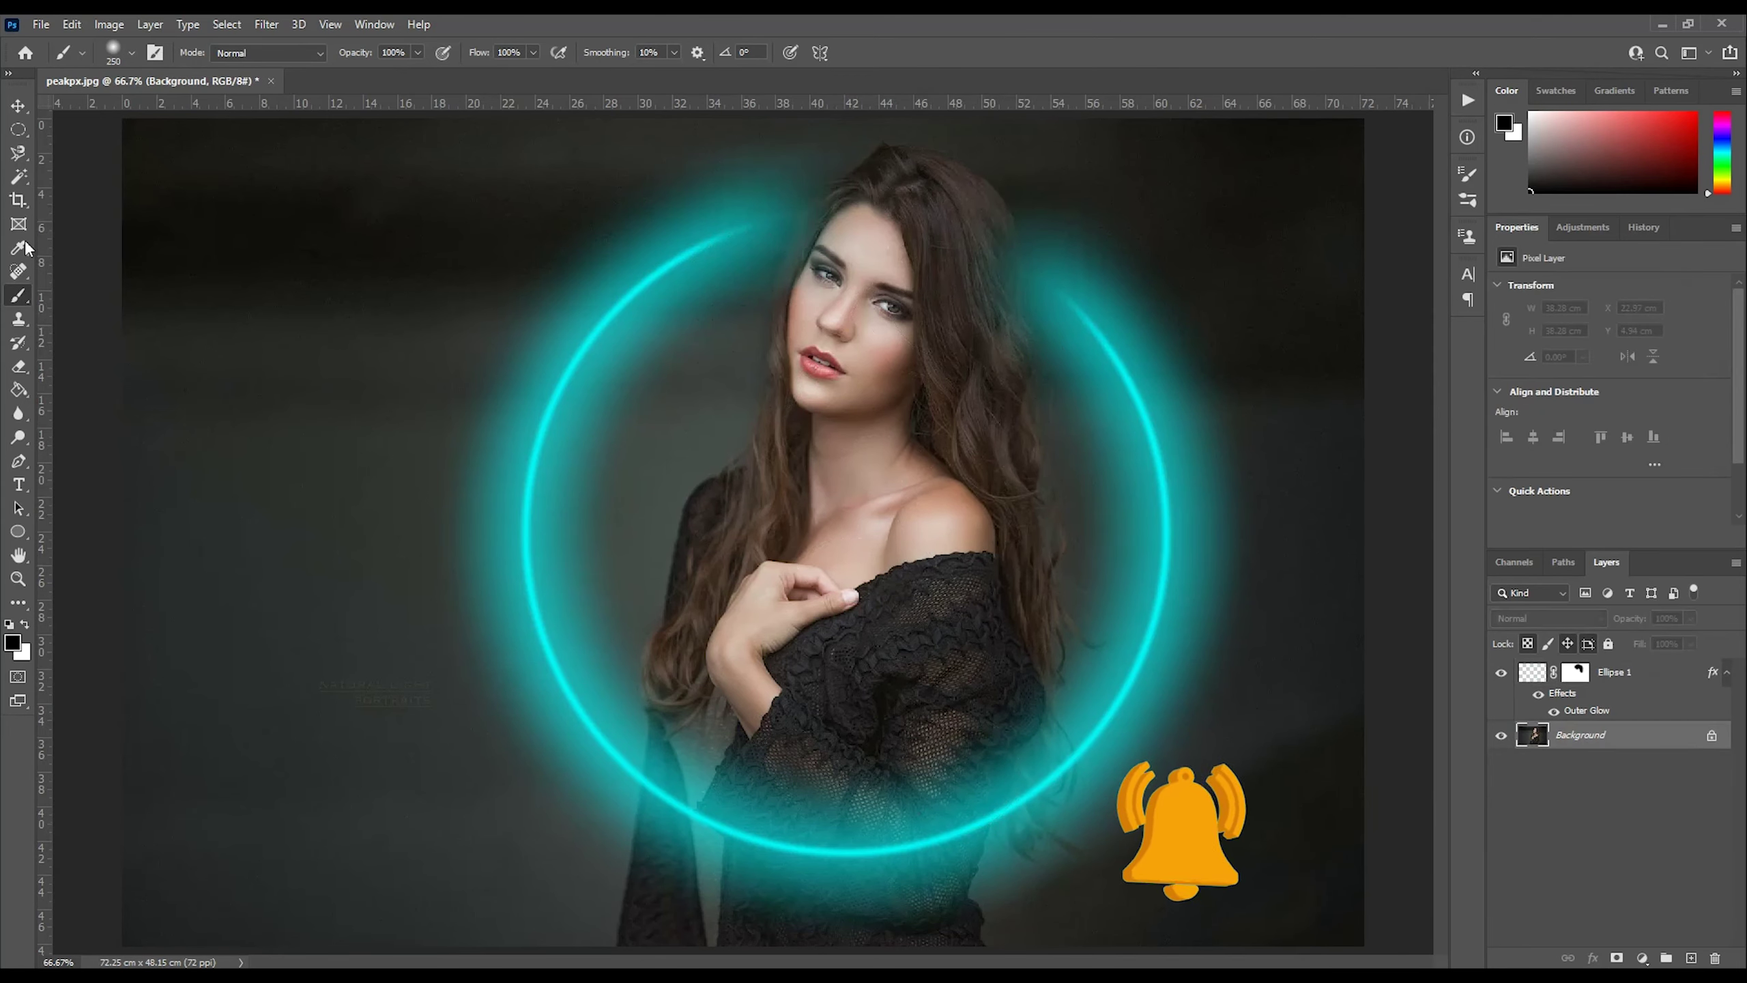
# Select the woman with Select Subject, copy her to Layer 1 with Ctrl+J, and place it above the ring.
pyautogui.click(19, 176)
pyautogui.click(774, 53)
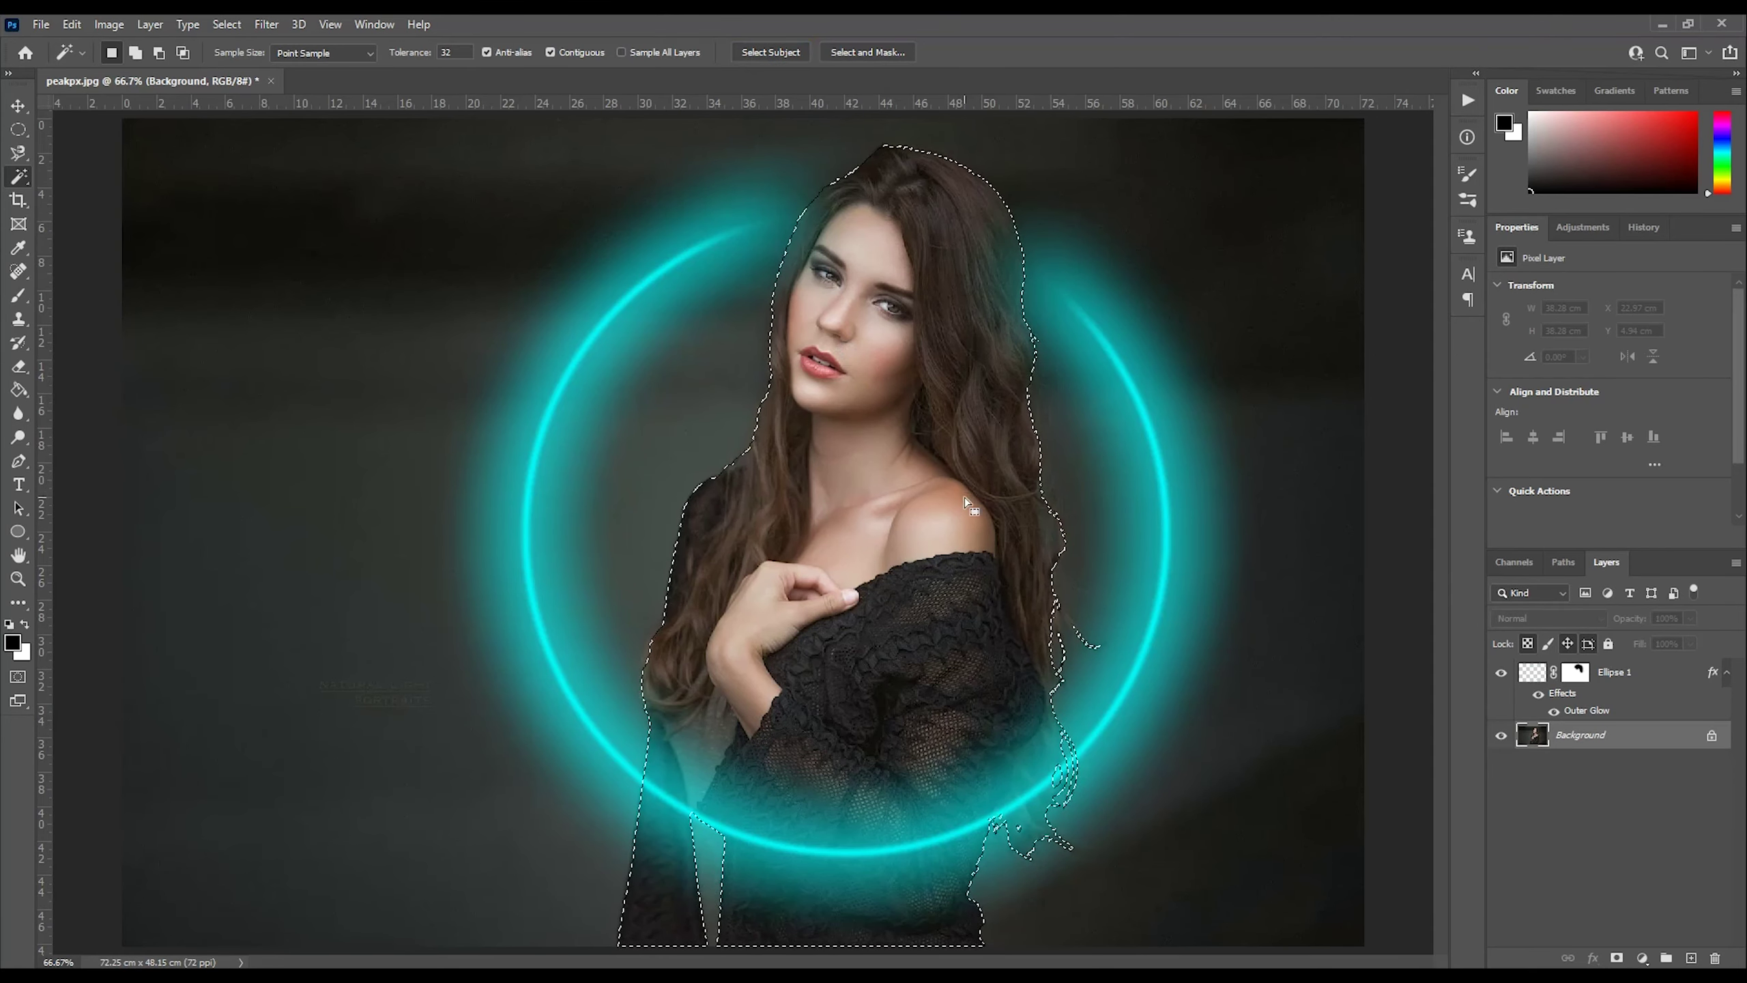
pyautogui.hotkey('ctrl', 'j')
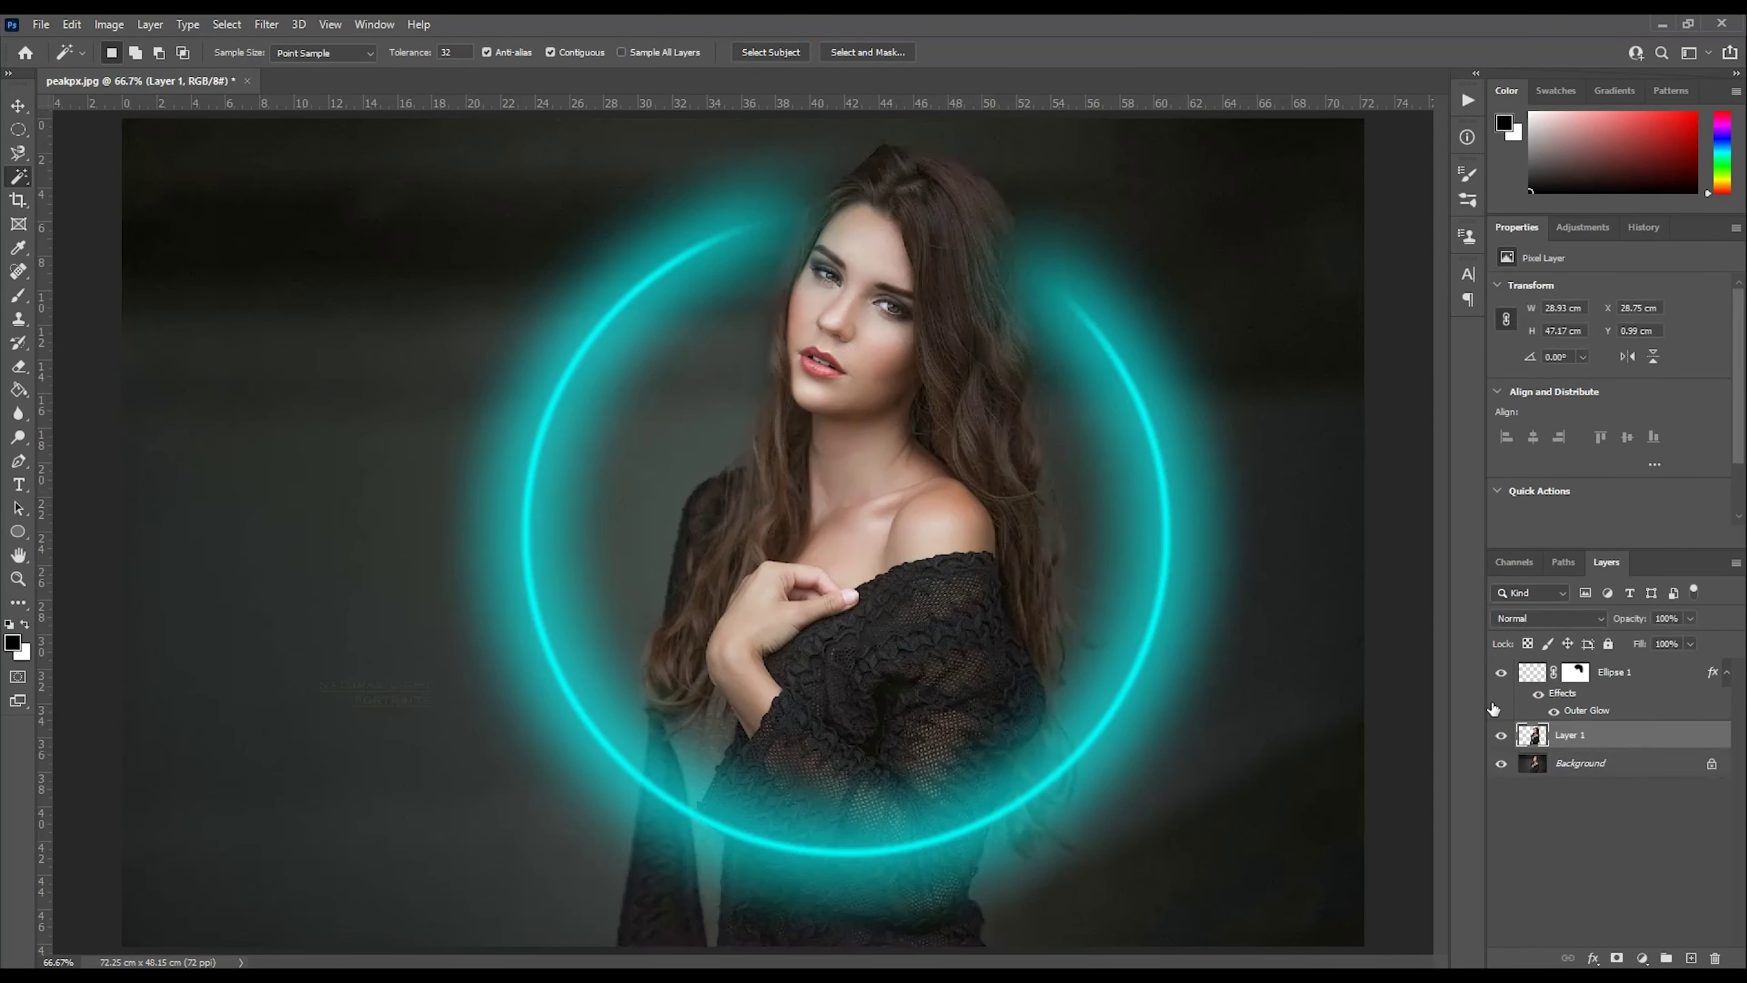
pyautogui.moveTo(1565, 739); pyautogui.dragTo(1609, 676)
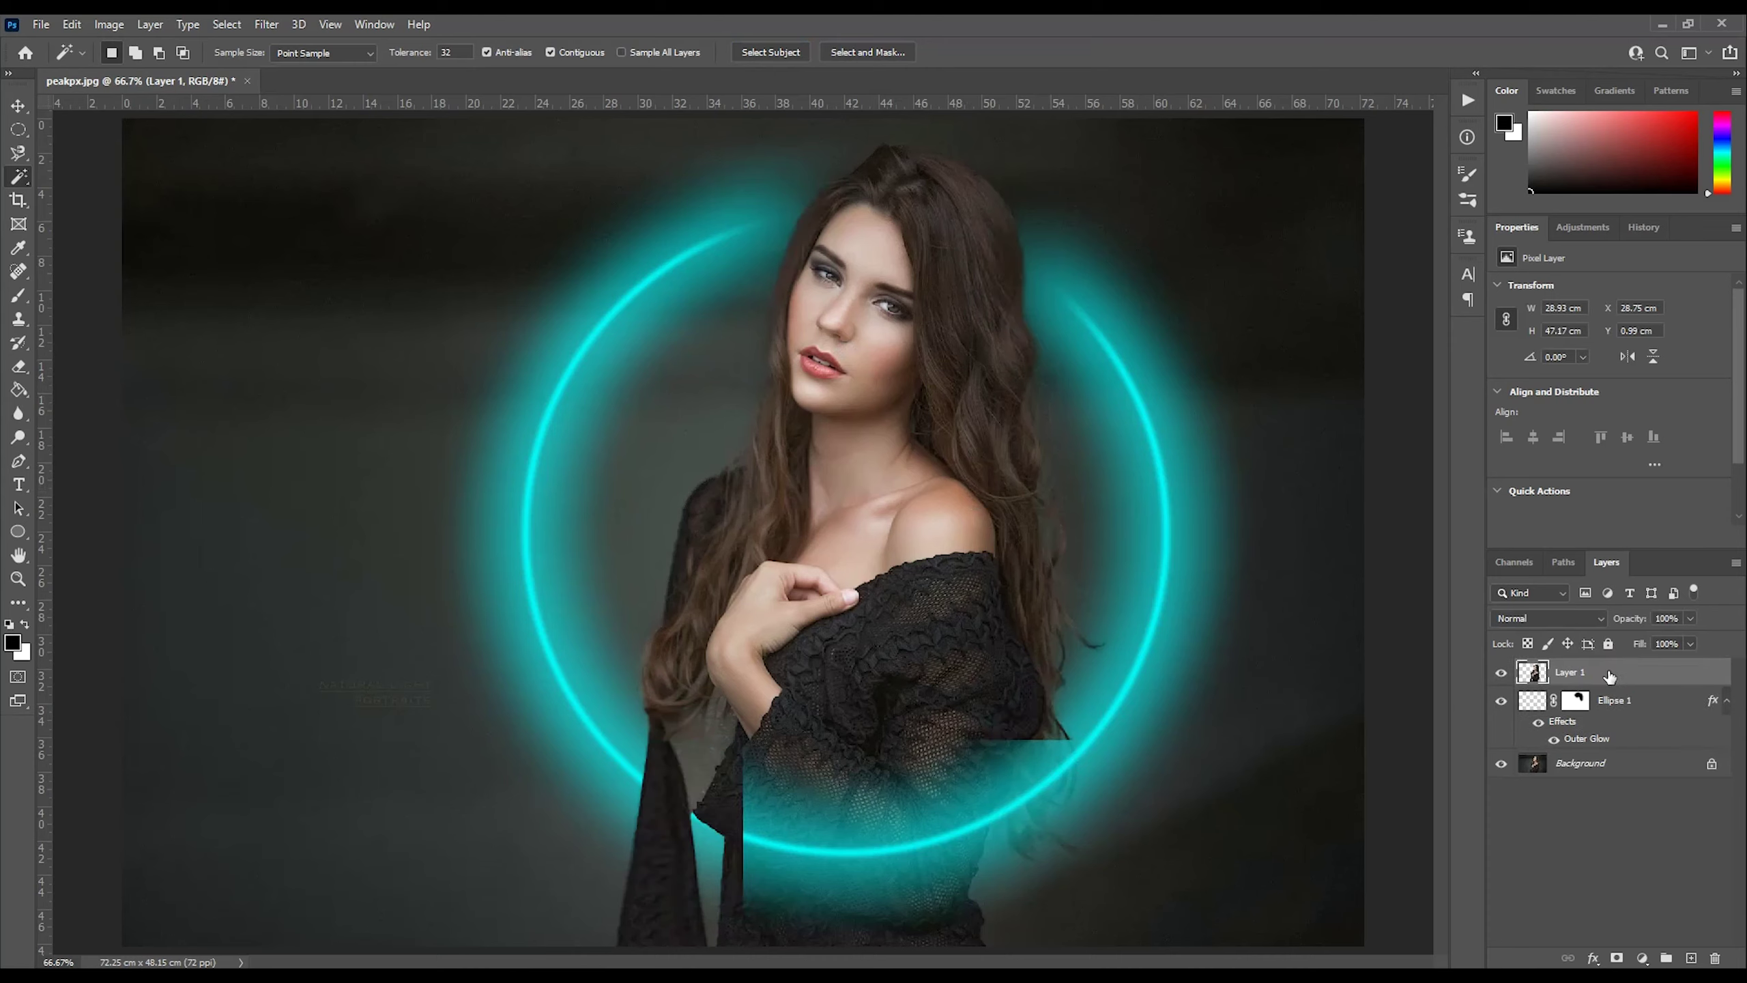
# Paint black on Ellipse 1's mask to hide the ring over her left sleeve, resizing the brush.
pyautogui.click(1574, 700)
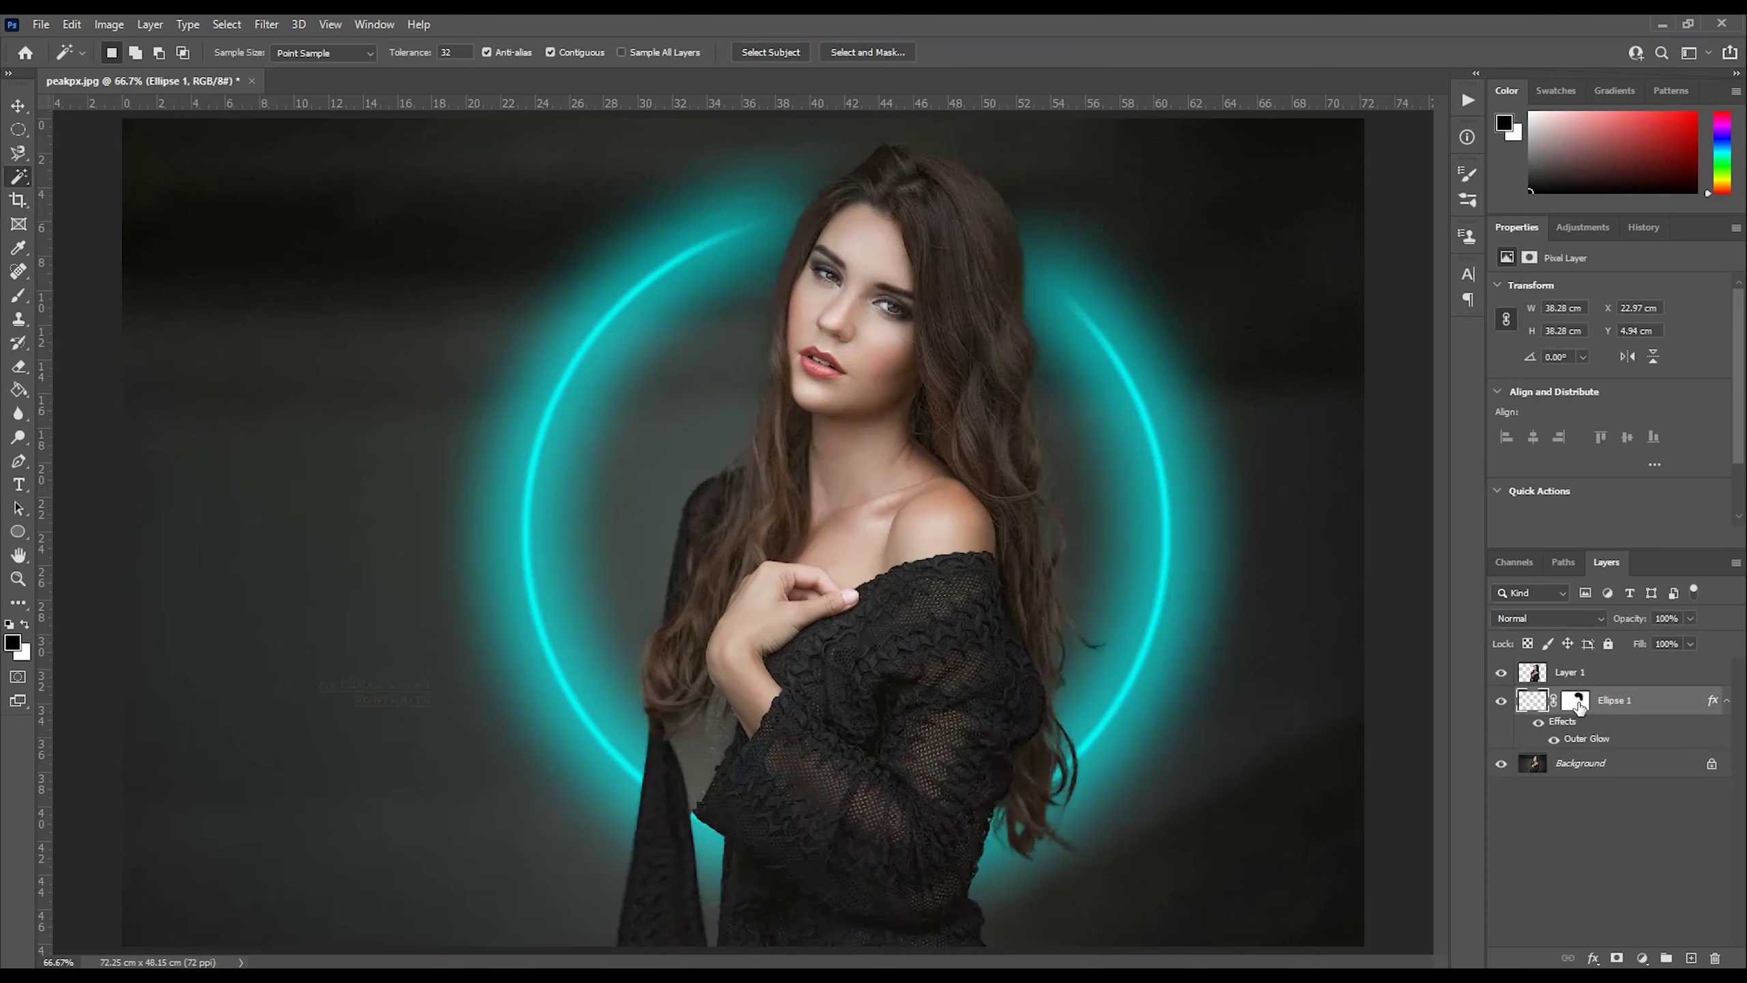
pyautogui.click(19, 296)
pyautogui.moveTo(713, 781); pyautogui.dragTo(713, 822)
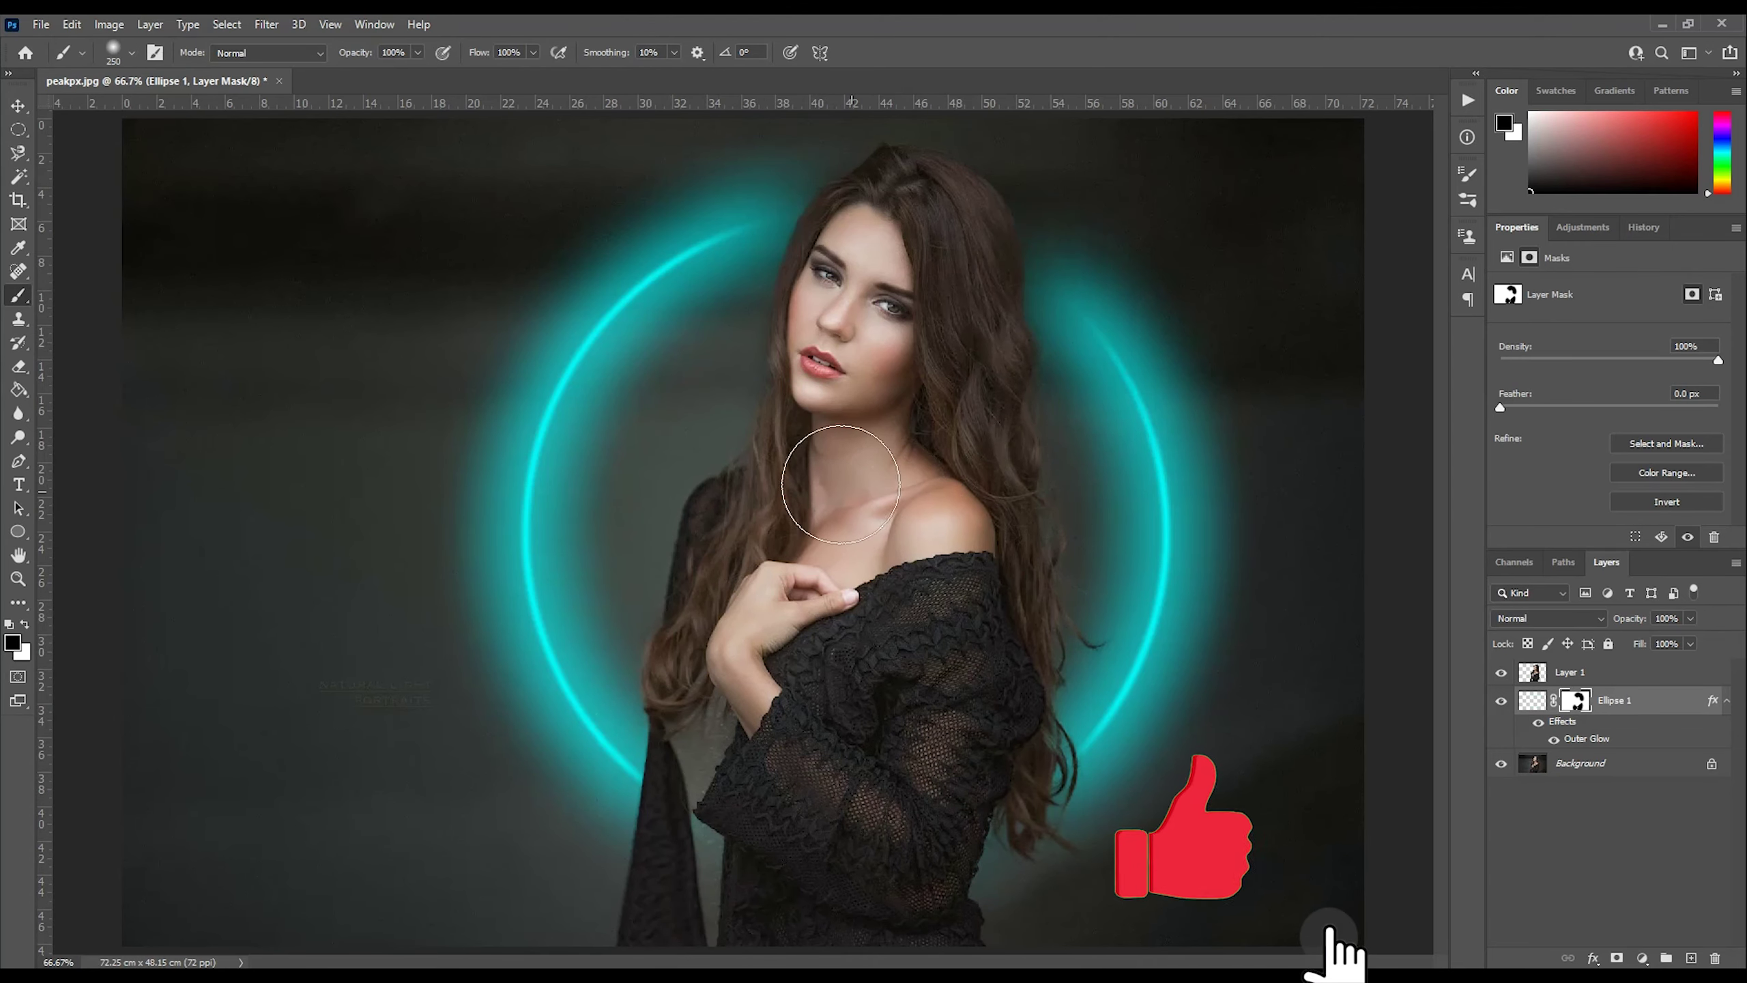
pyautogui.press(']')
pyautogui.press(']')
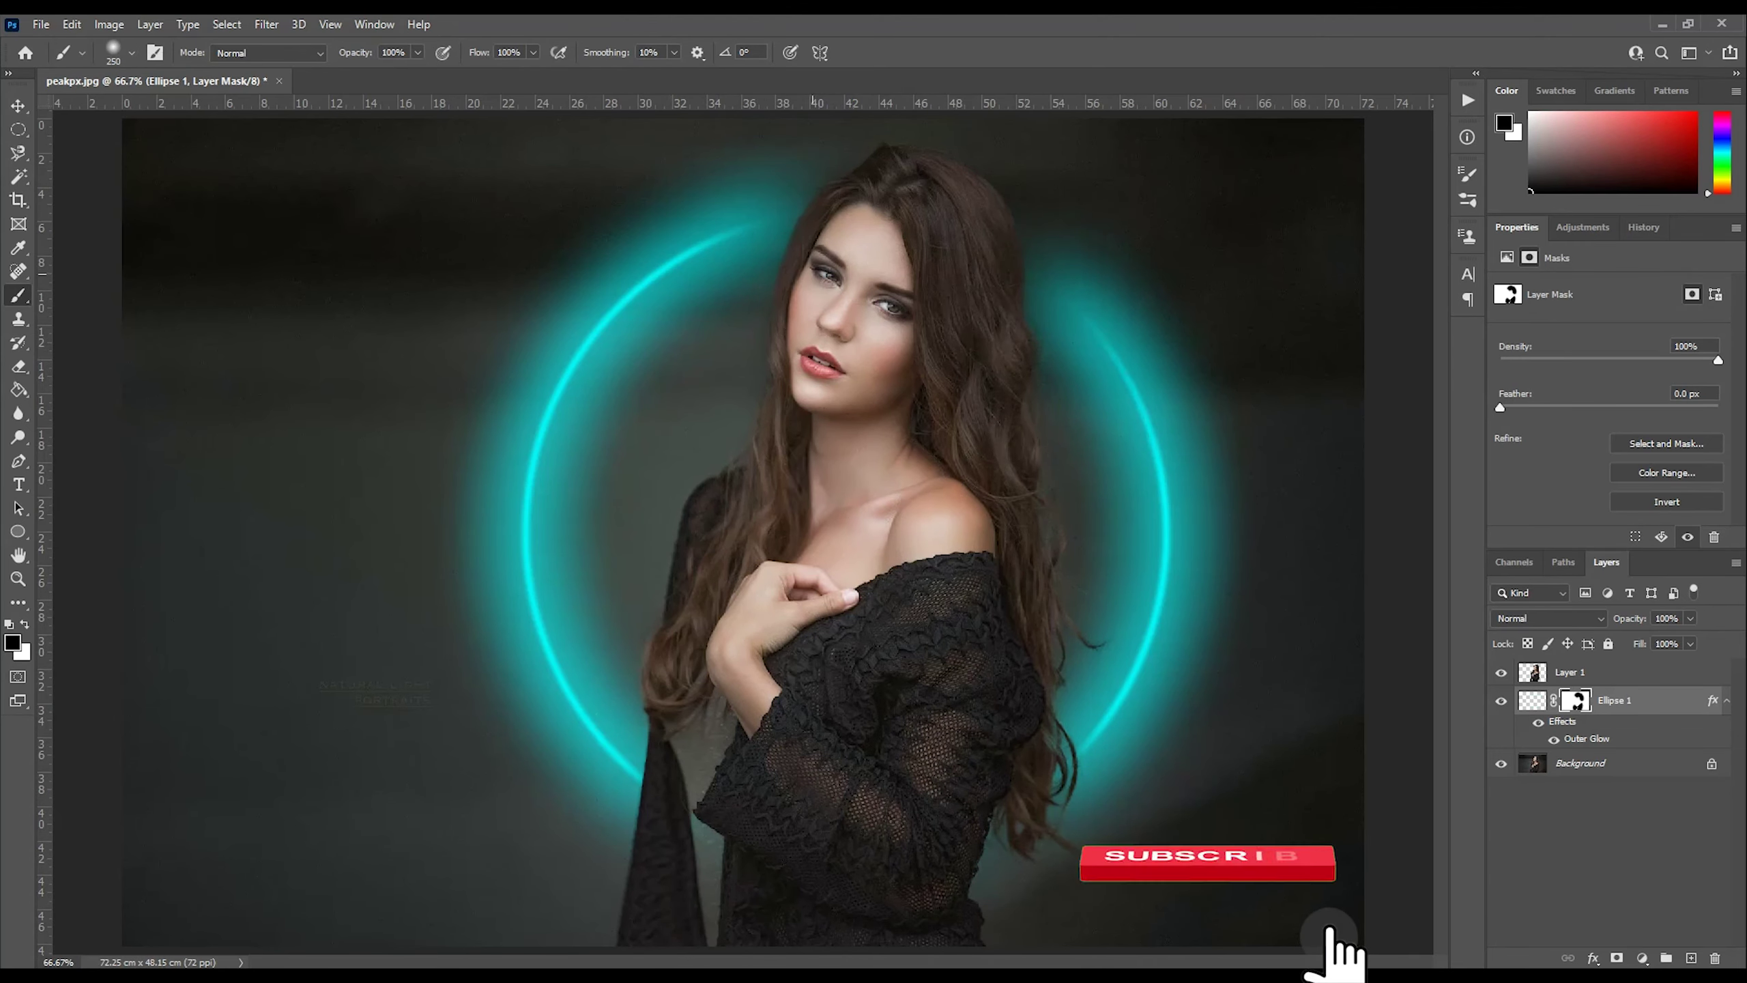
pyautogui.press(']')
pyautogui.press(']')
pyautogui.press(']')
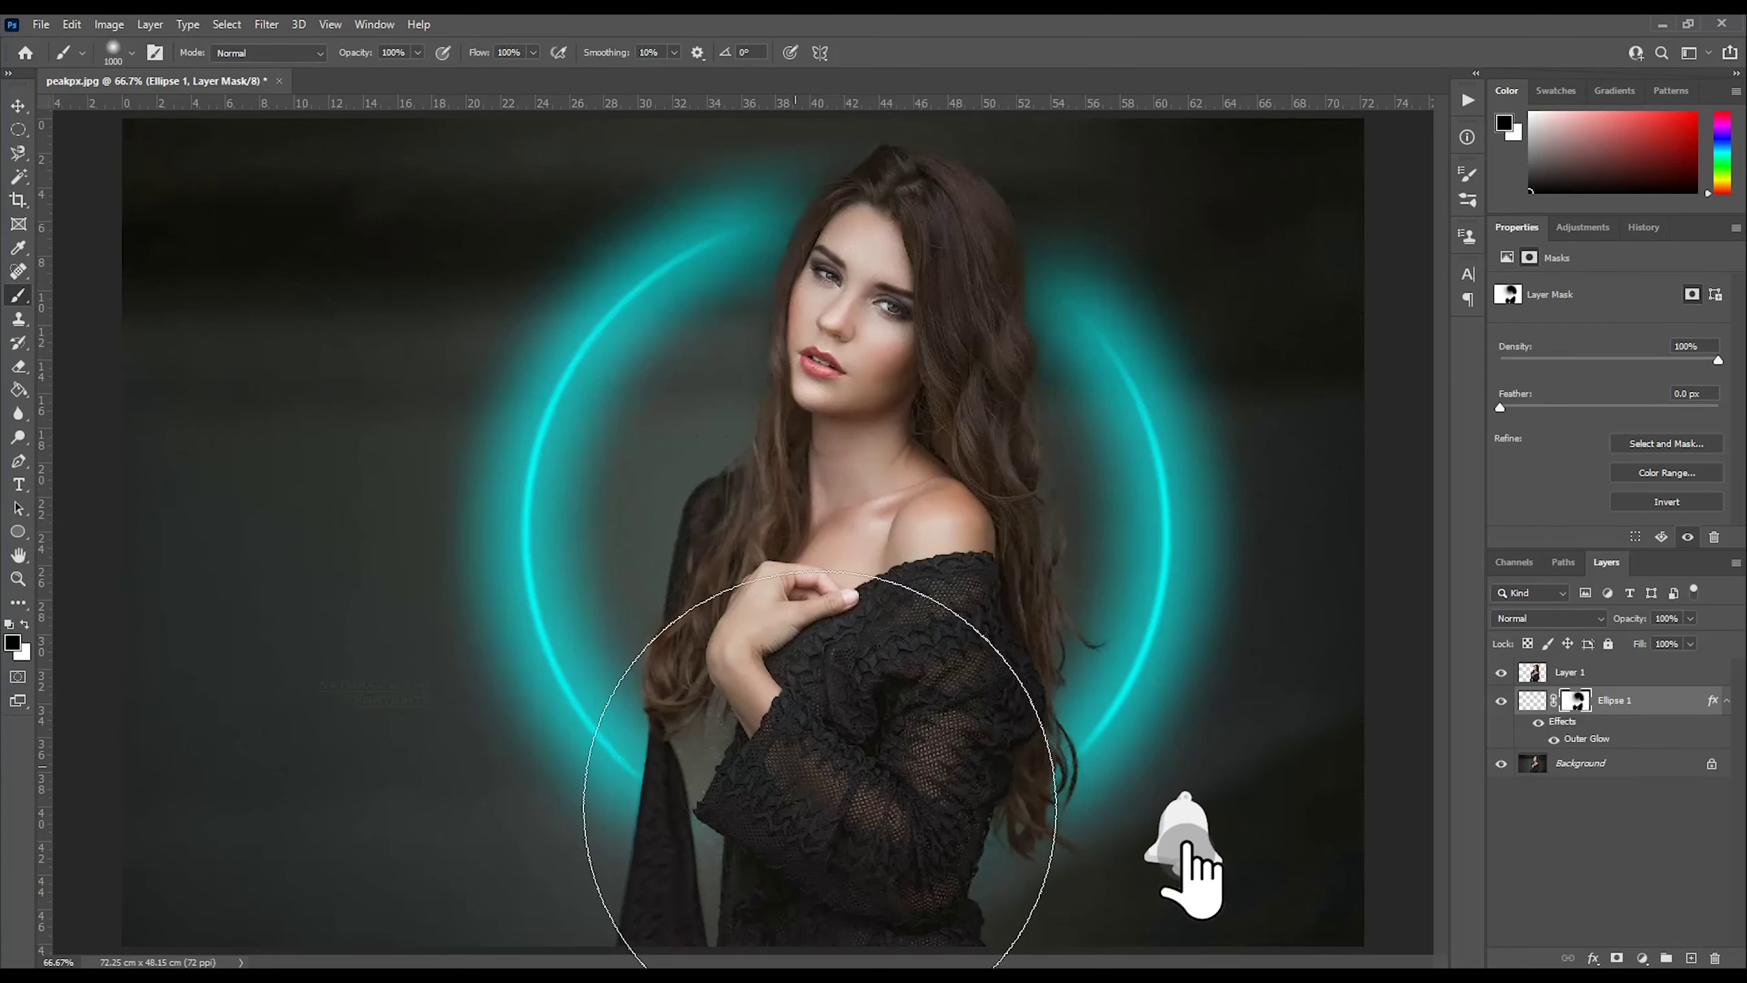
pyautogui.press('[')
pyautogui.press('[')
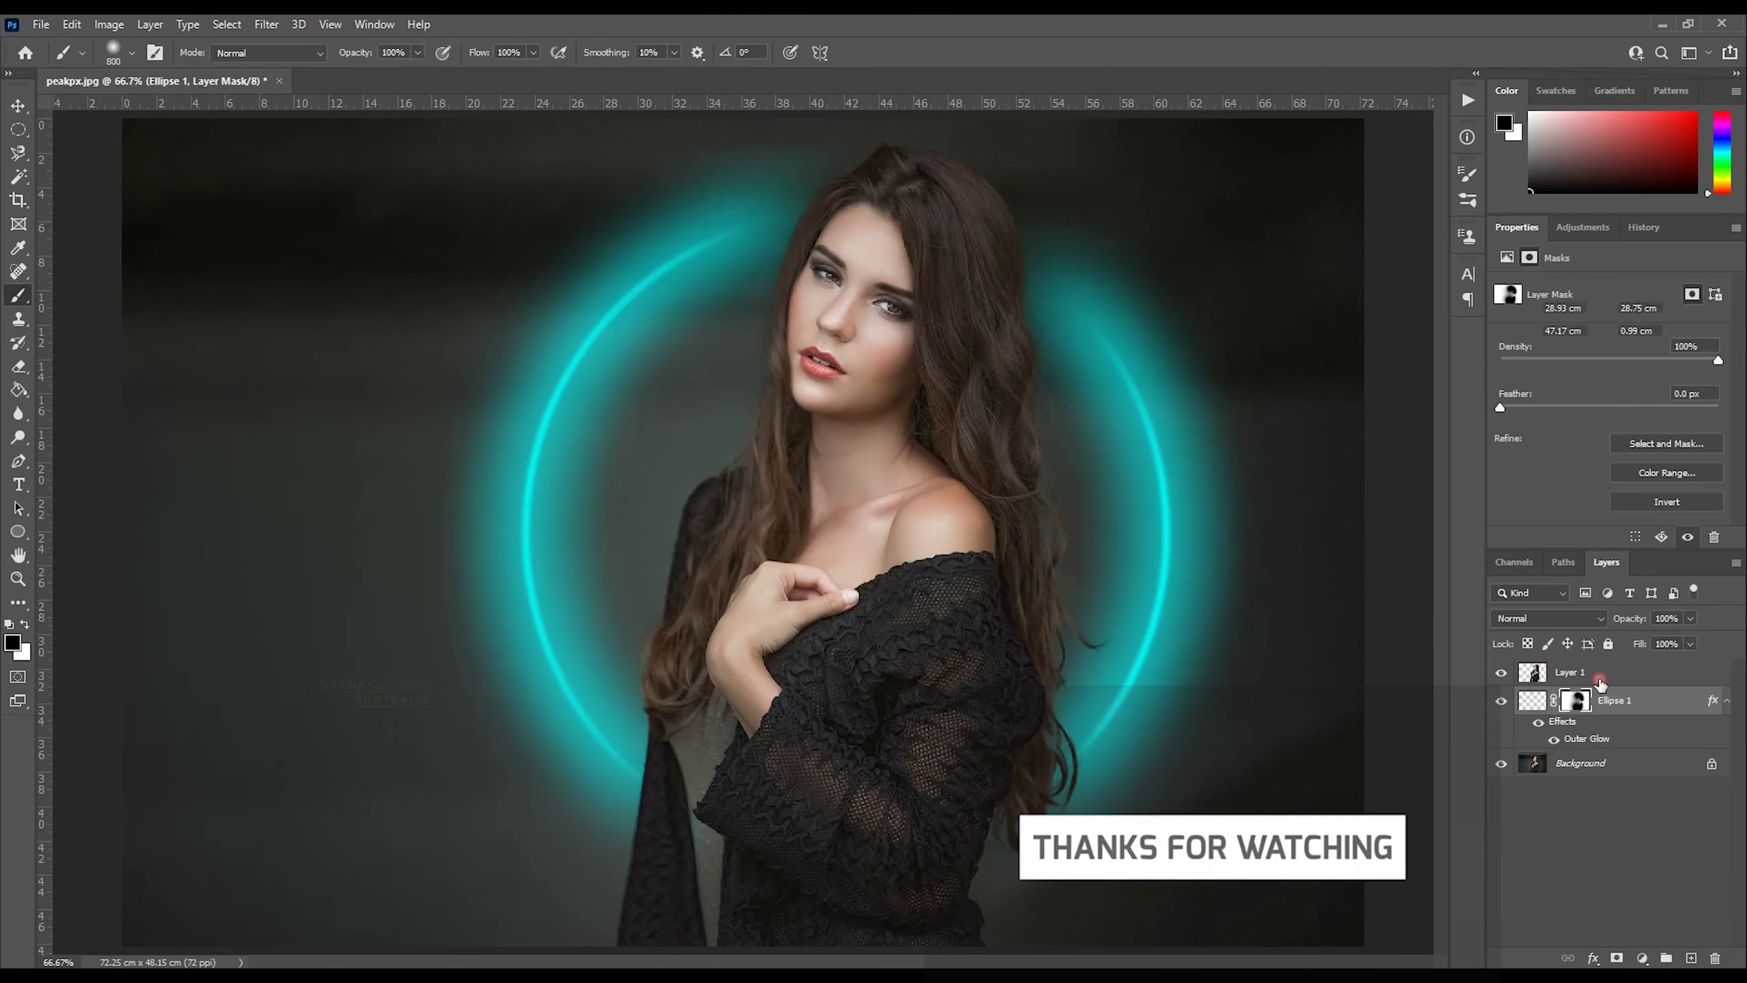
pyautogui.click(1600, 683)
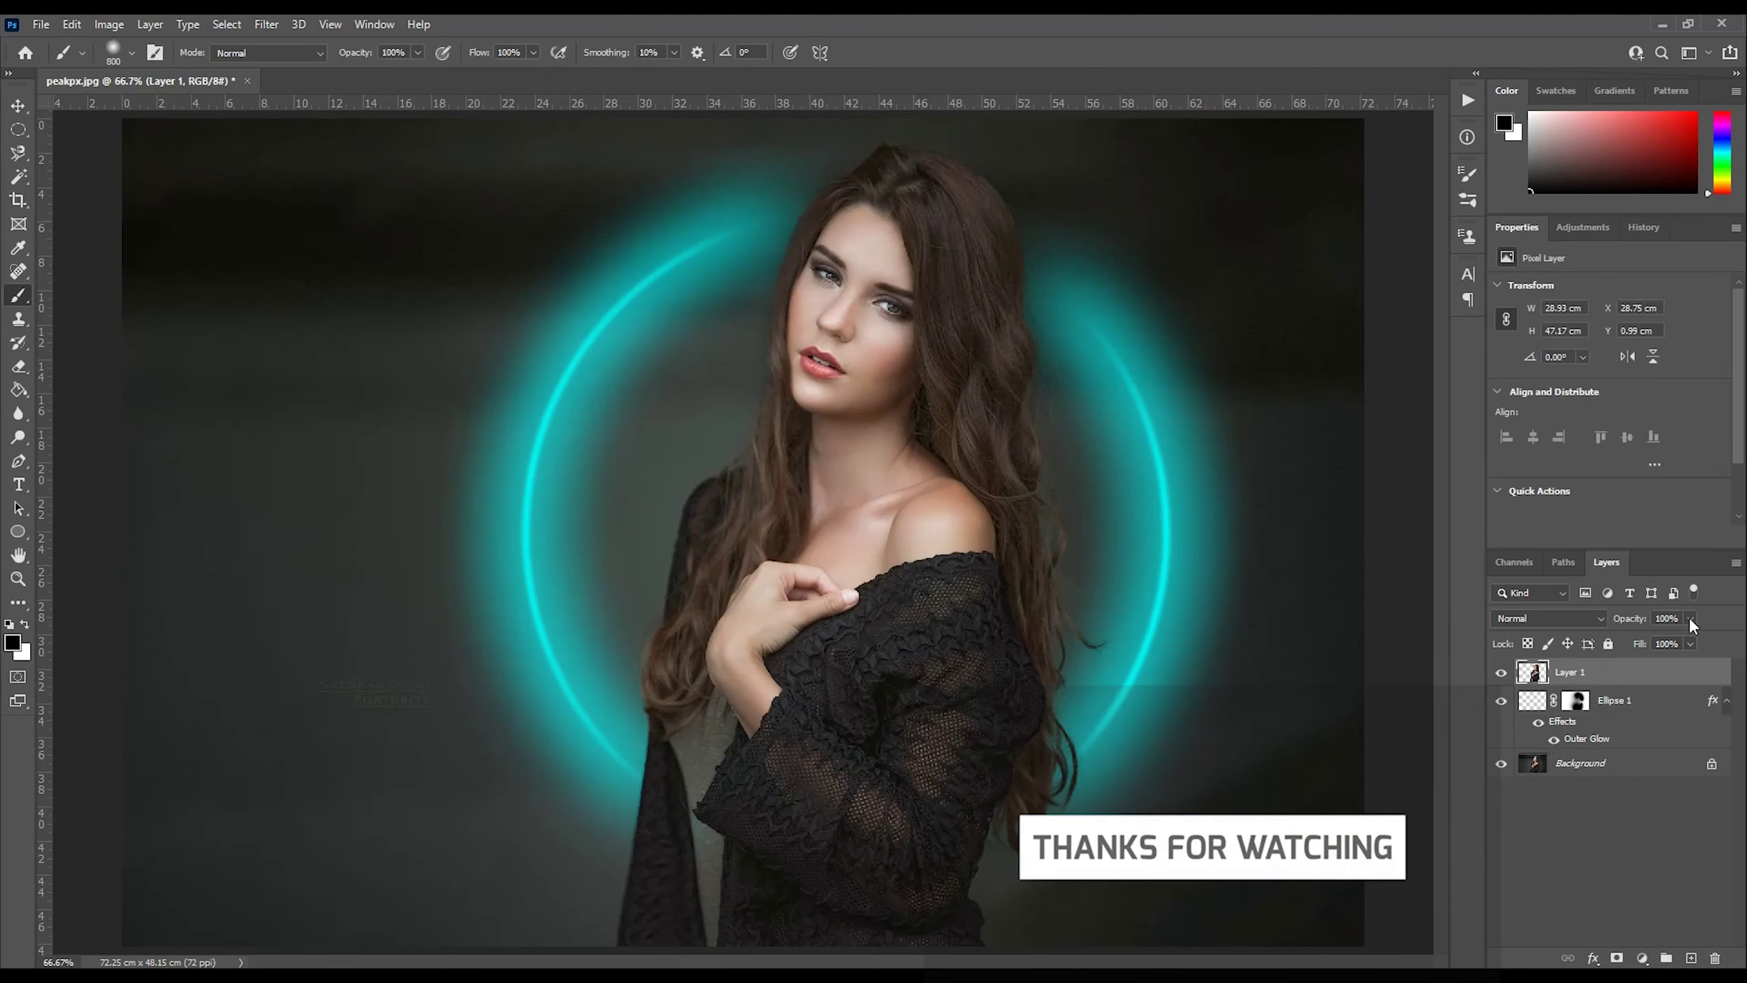
# Set Layer 1 to 53% opacity, add a Color Balance layer (Cyan -44, more blue), and lower the ring to 74%.
pyautogui.moveTo(1689, 616); pyautogui.dragTo(1651, 640)
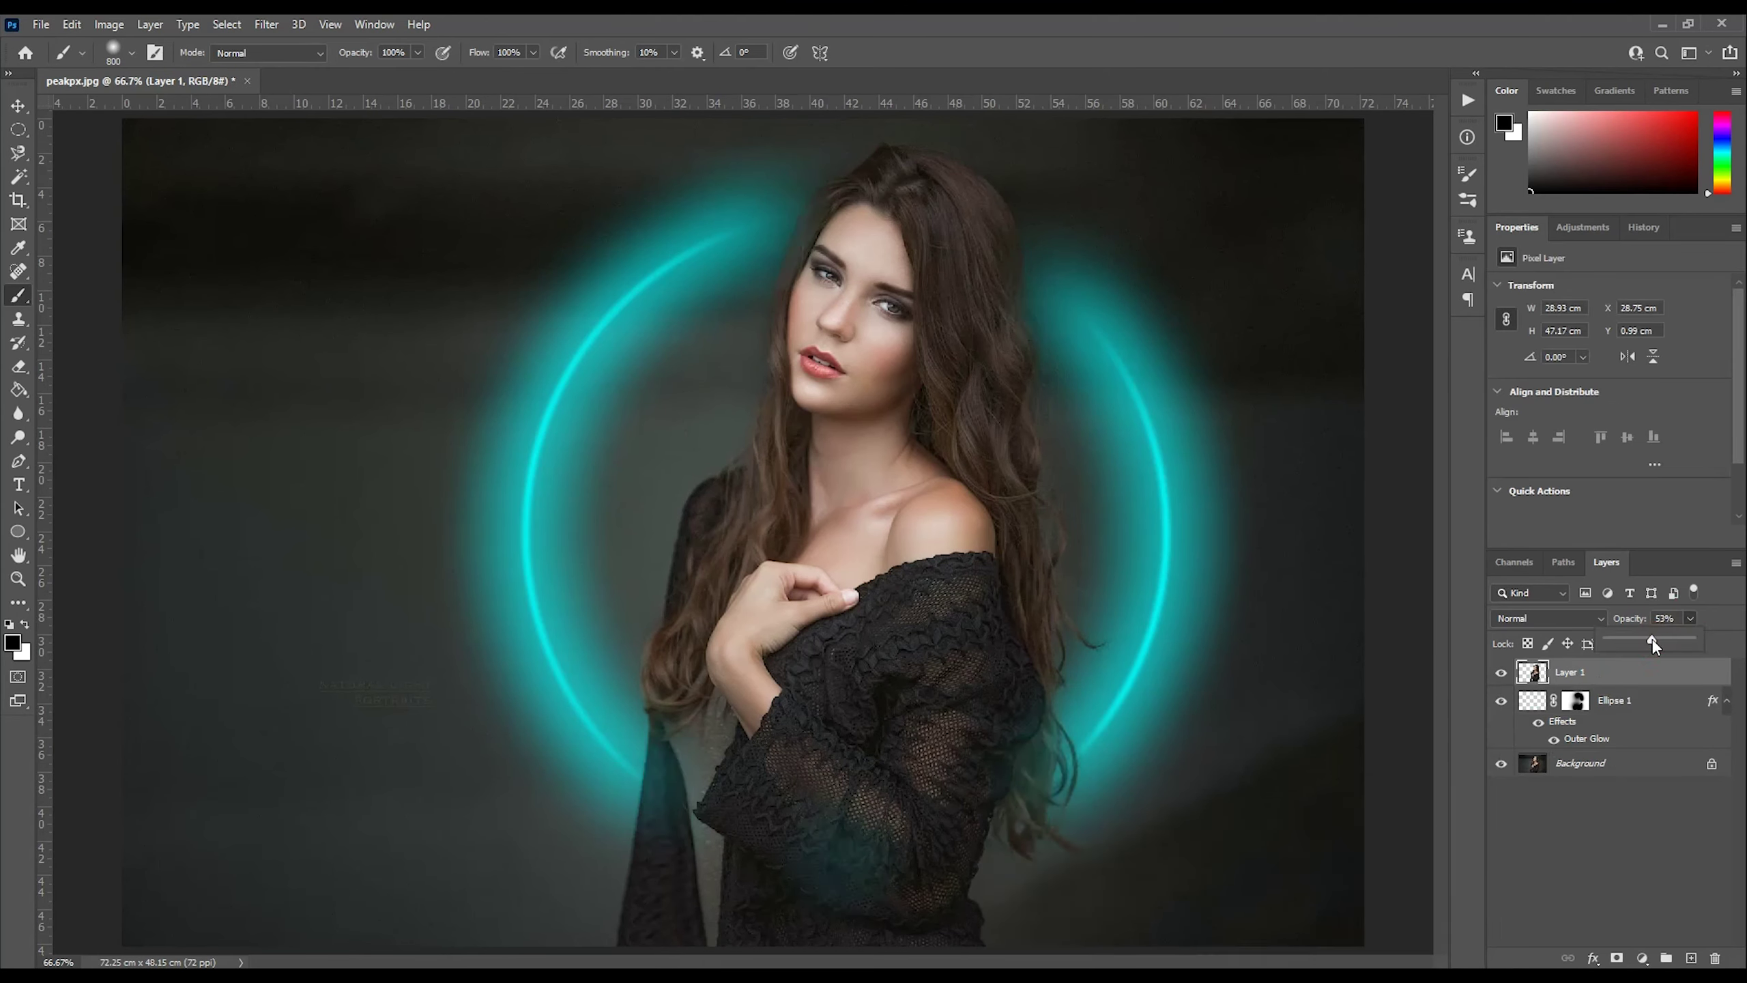
pyautogui.click(1642, 958)
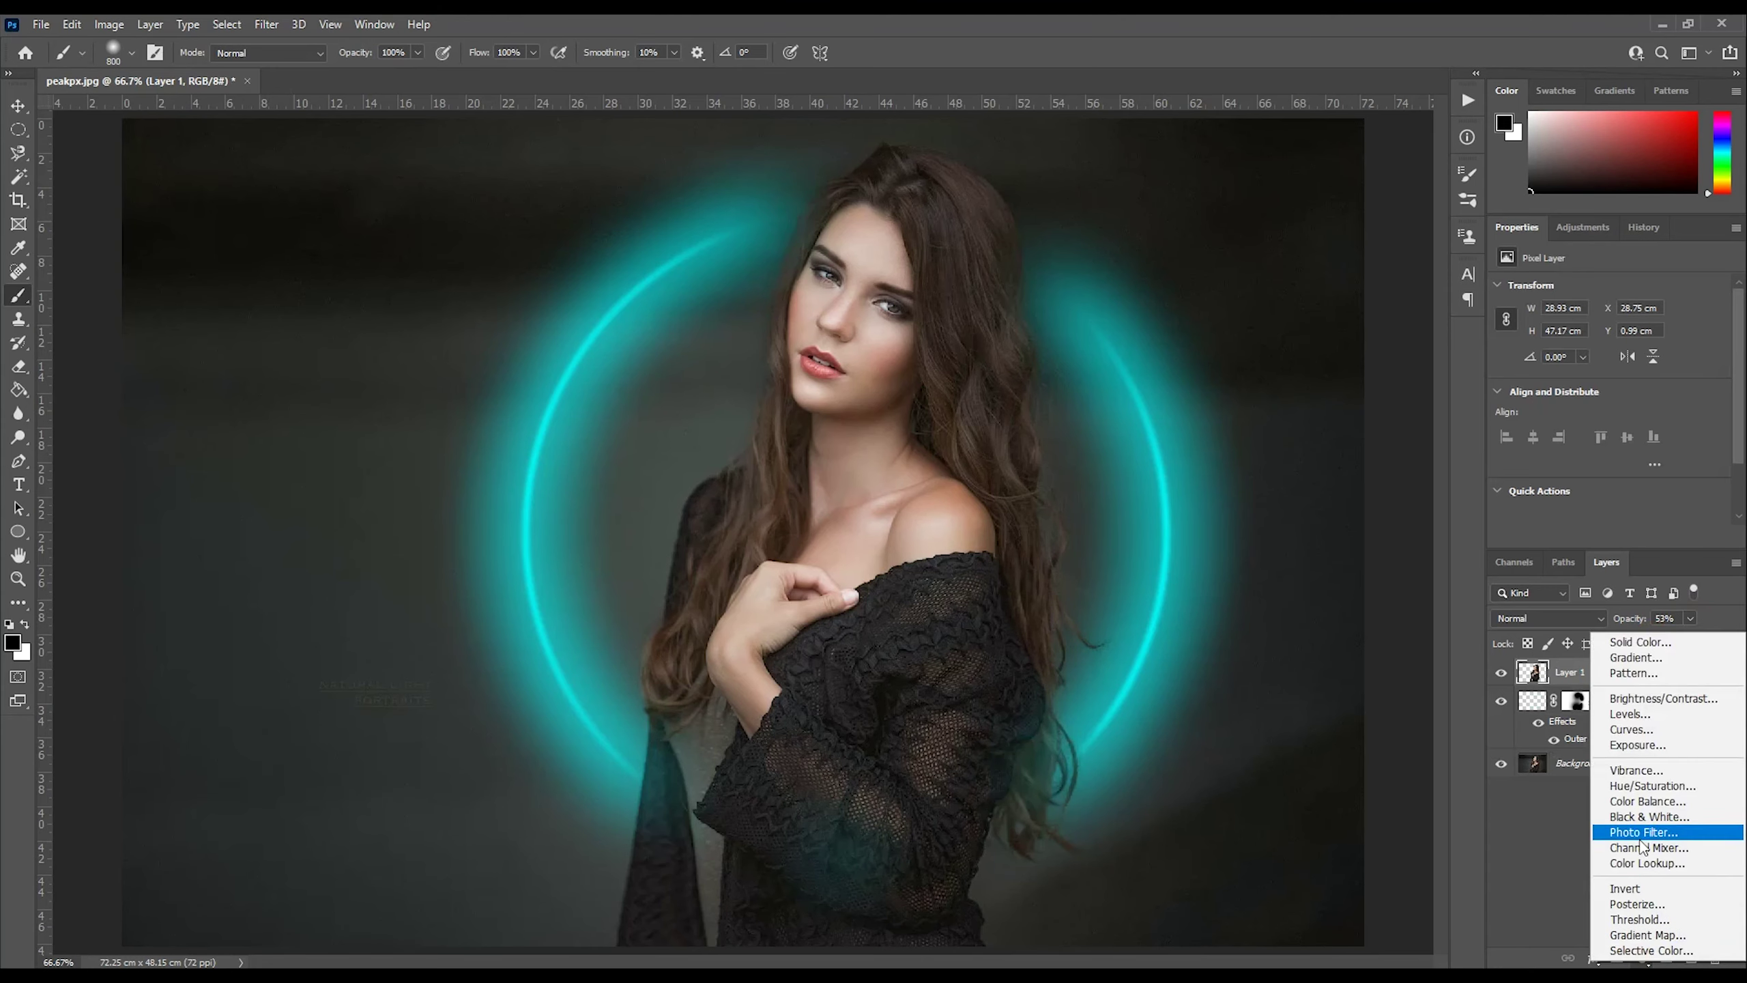
pyautogui.click(1644, 801)
pyautogui.click(1547, 322)
pyautogui.click(1610, 387)
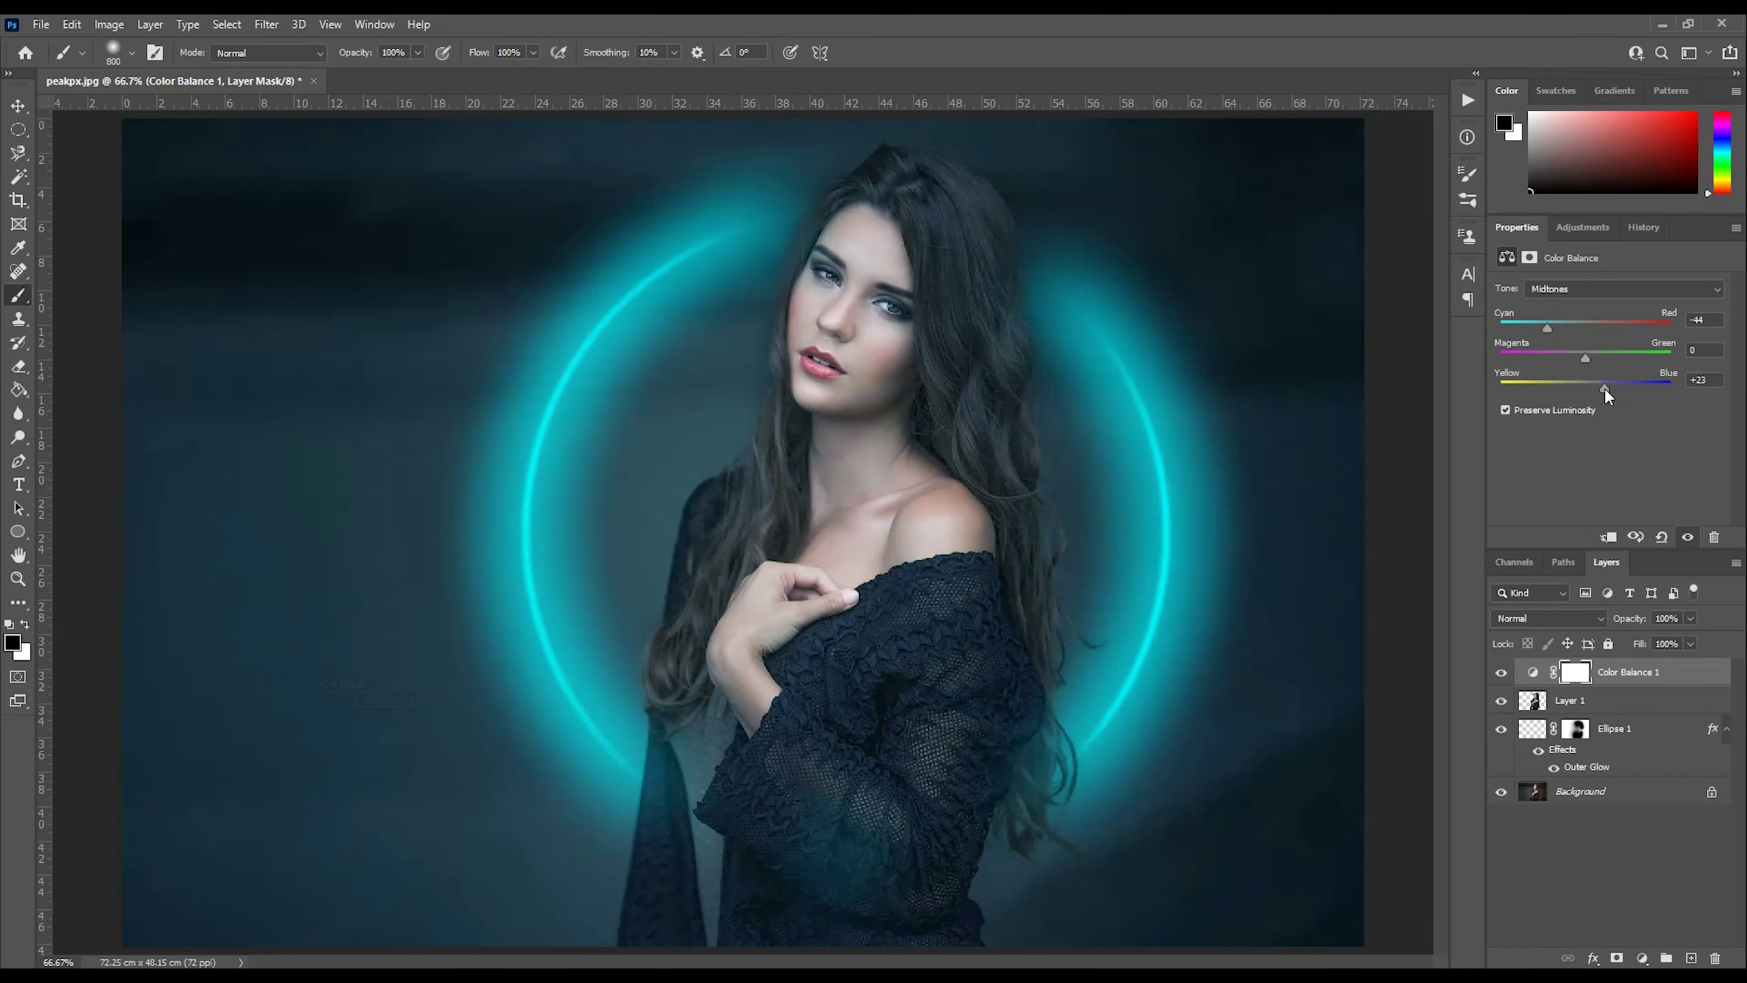
pyautogui.click(1631, 728)
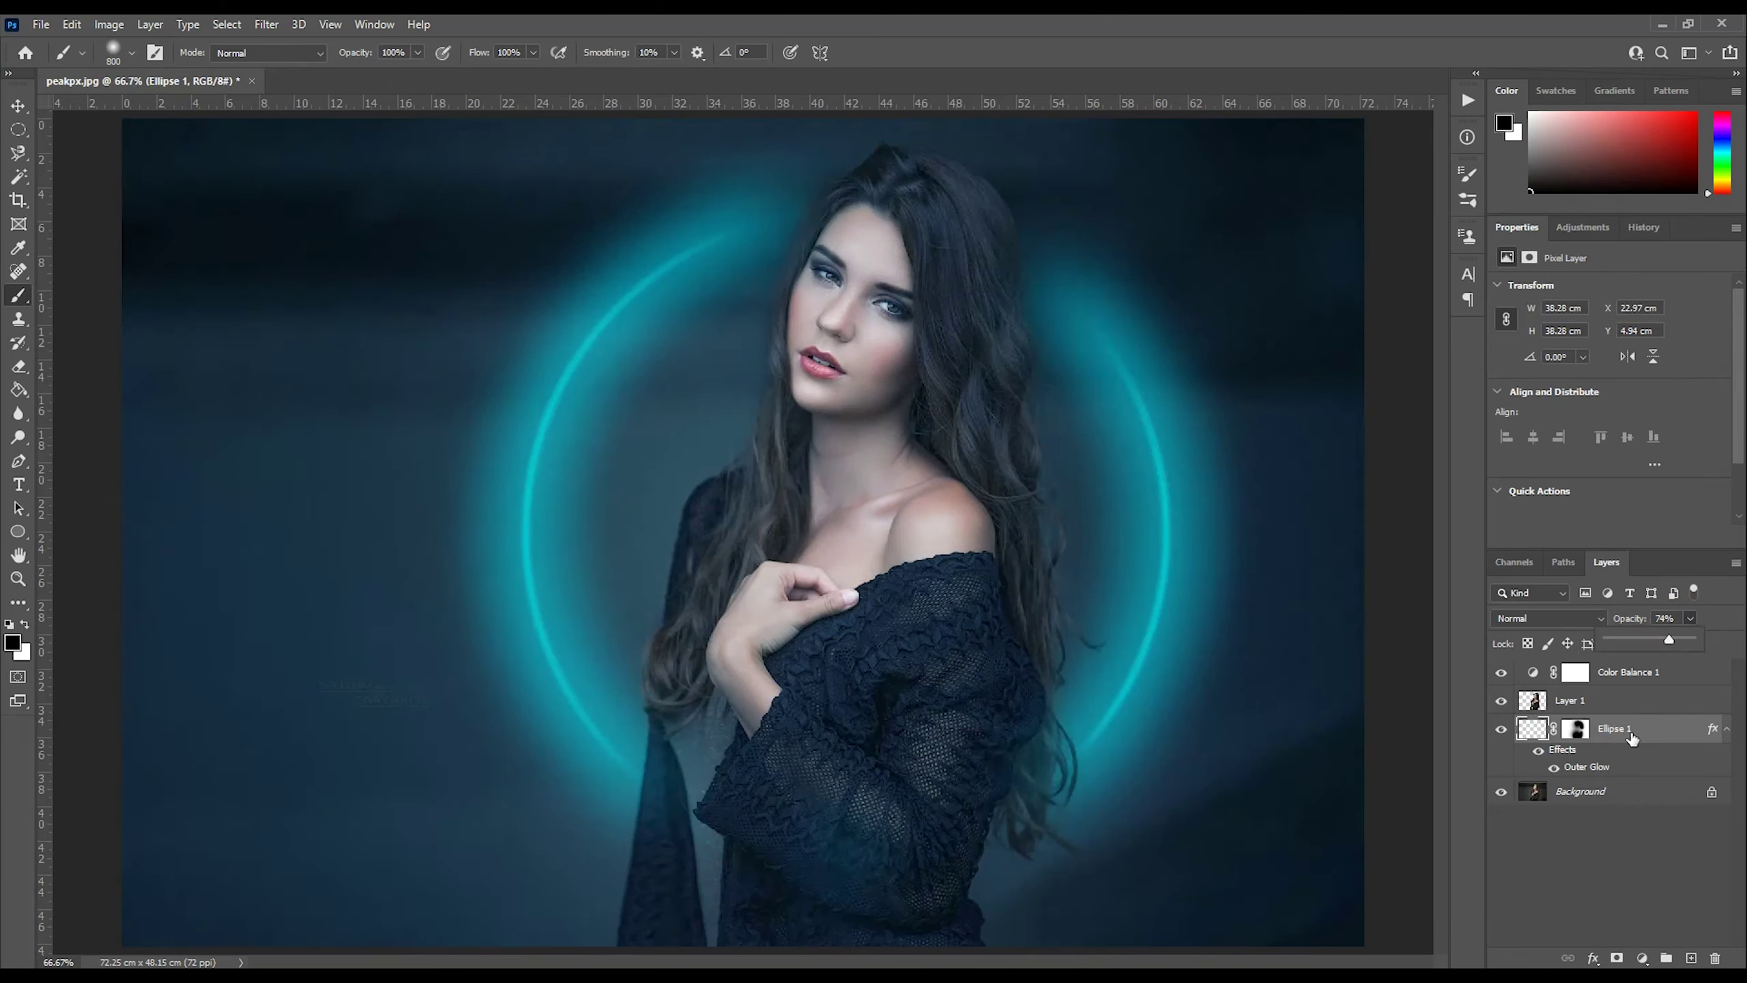
pyautogui.click(1630, 678)
# Select all layers and flatten them into a single Background layer.
pyautogui.keyDown('shift'); pyautogui.click(1617, 795); pyautogui.keyUp('shift')
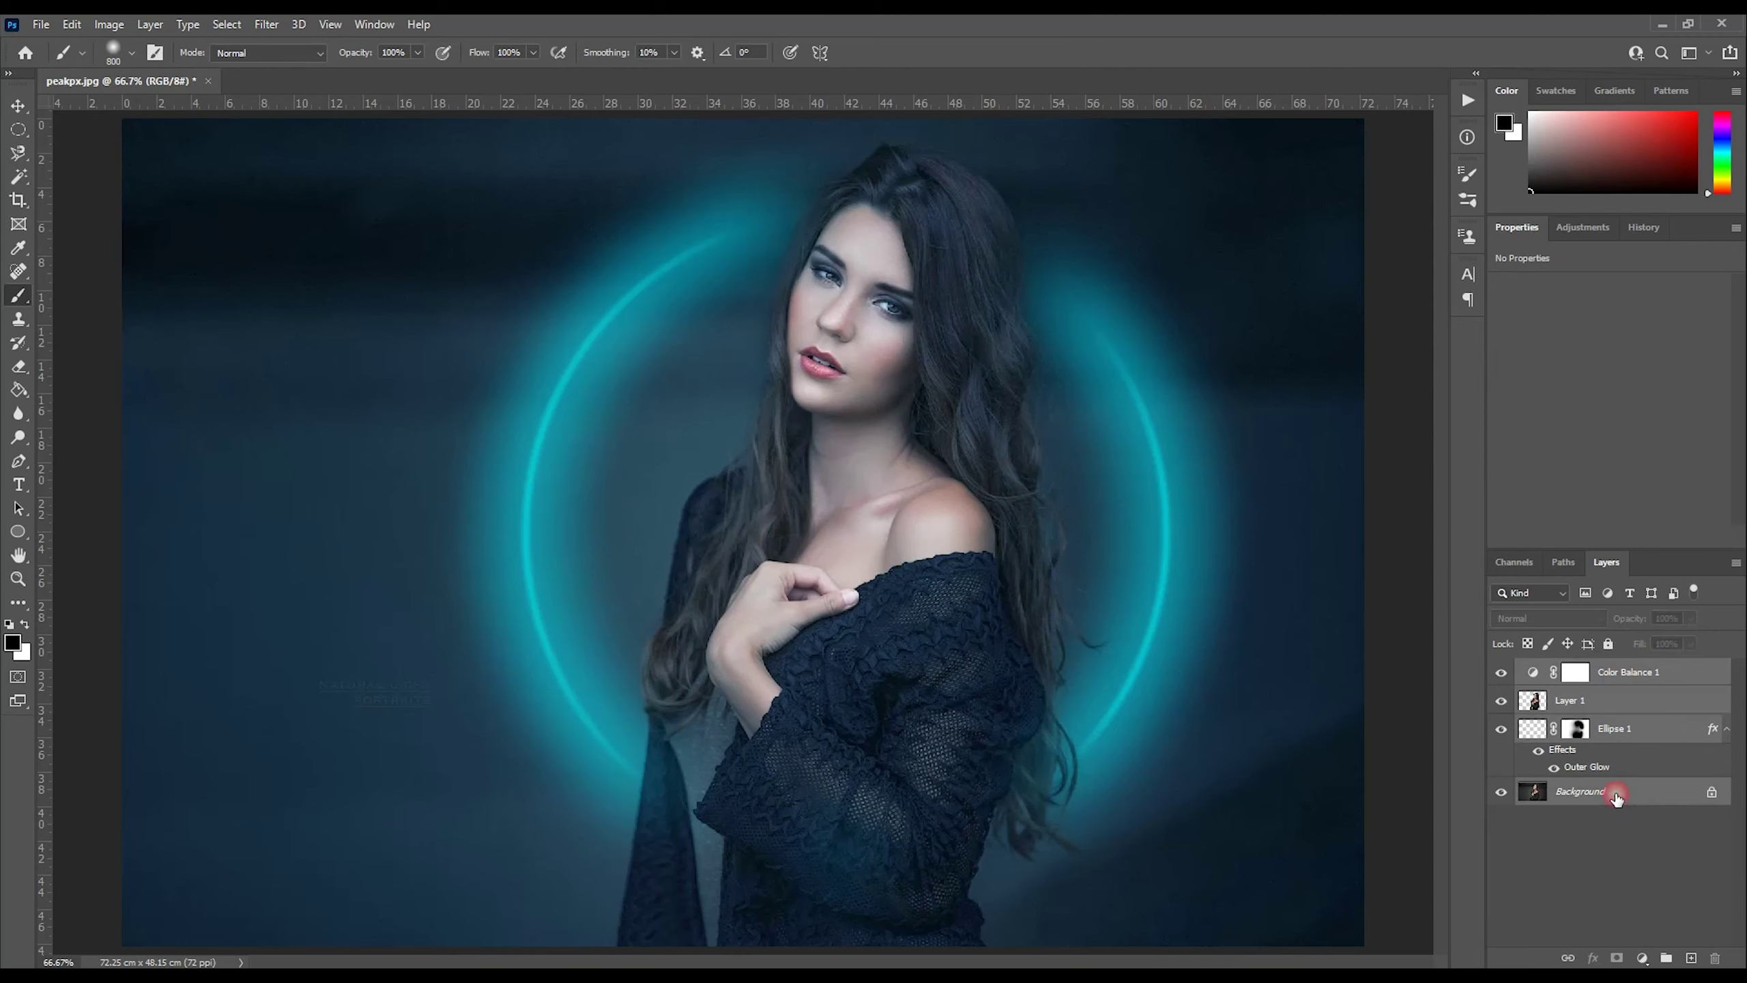
pyautogui.click(1736, 562)
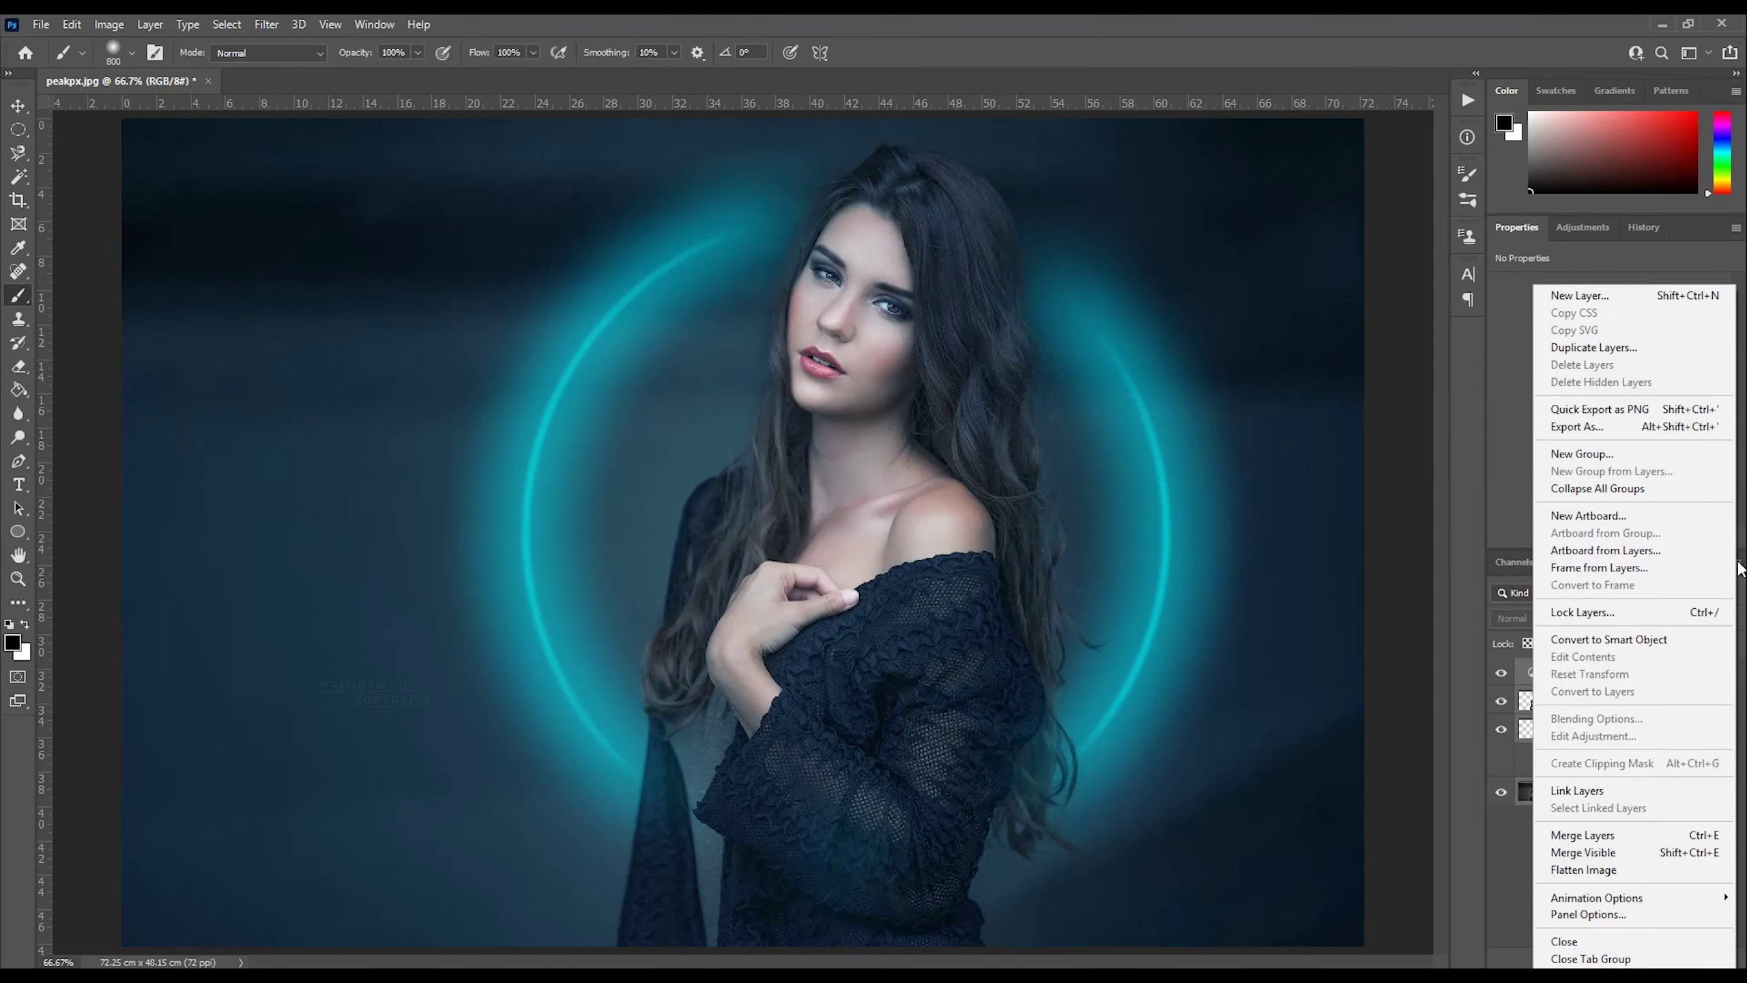
pyautogui.click(1586, 864)
# In the Camera Raw Filter, set Clarity +24, Texture +81, Shadows +50 and Blacks +52.
pyautogui.click(265, 24)
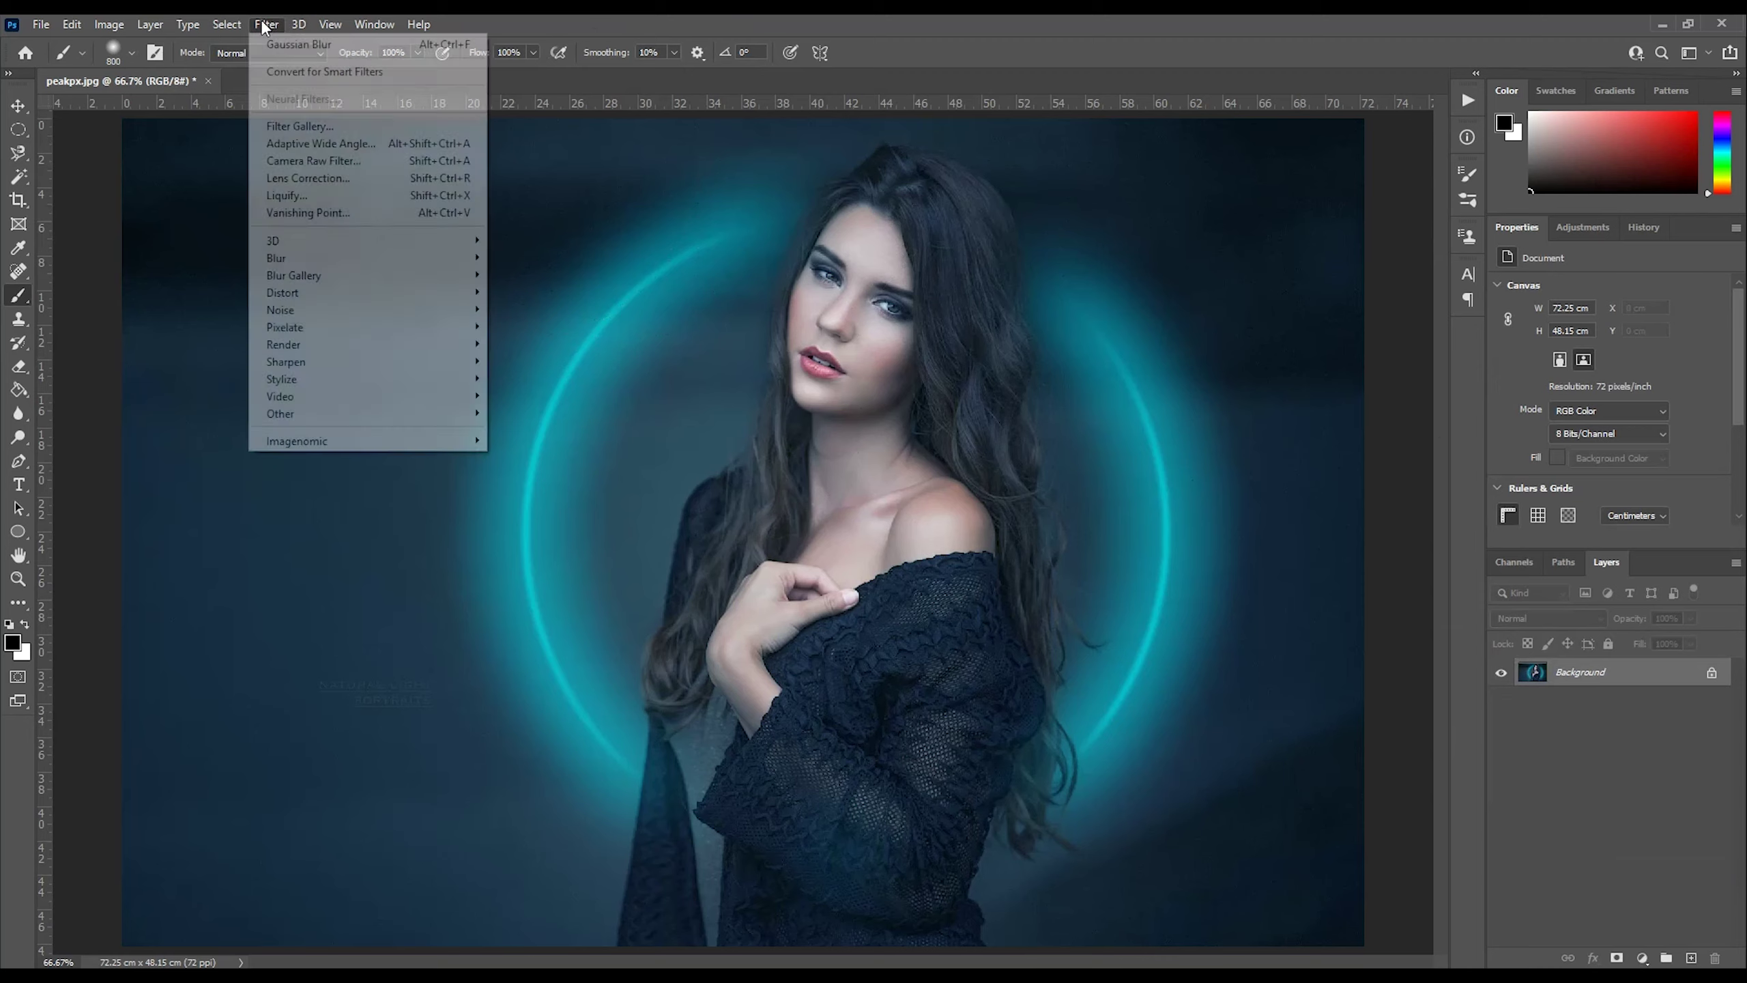
pyautogui.click(303, 161)
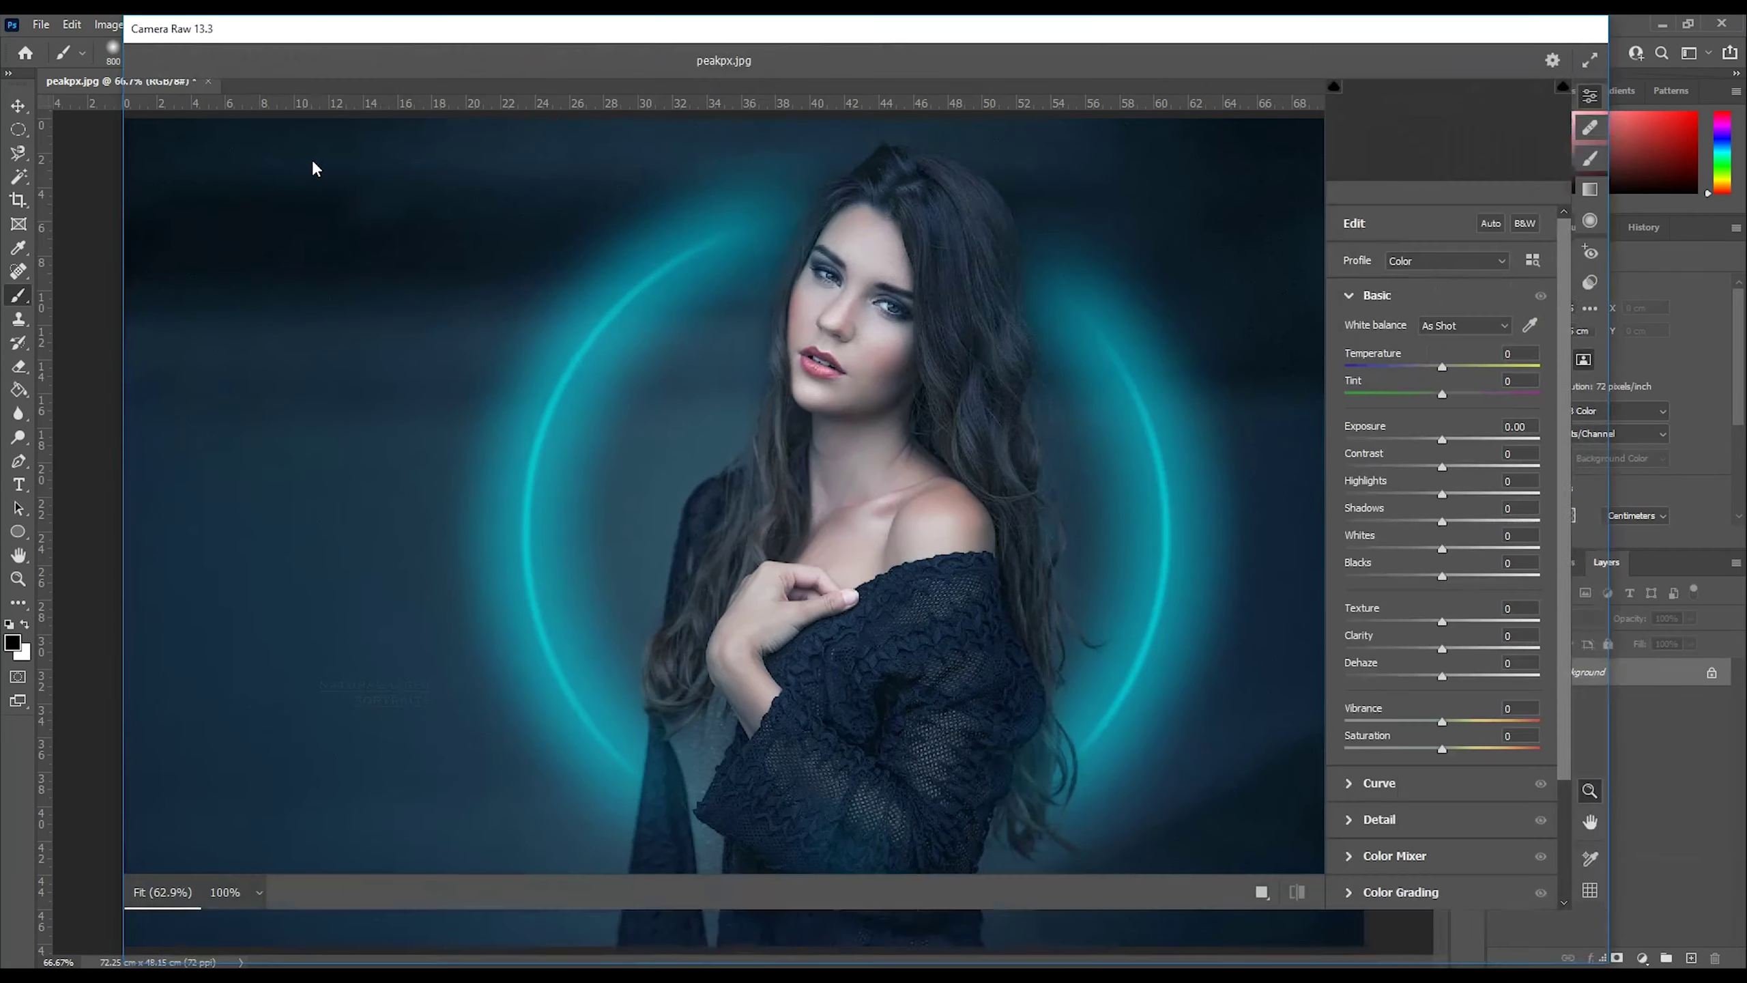
pyautogui.click(1466, 648)
pyautogui.click(1499, 621)
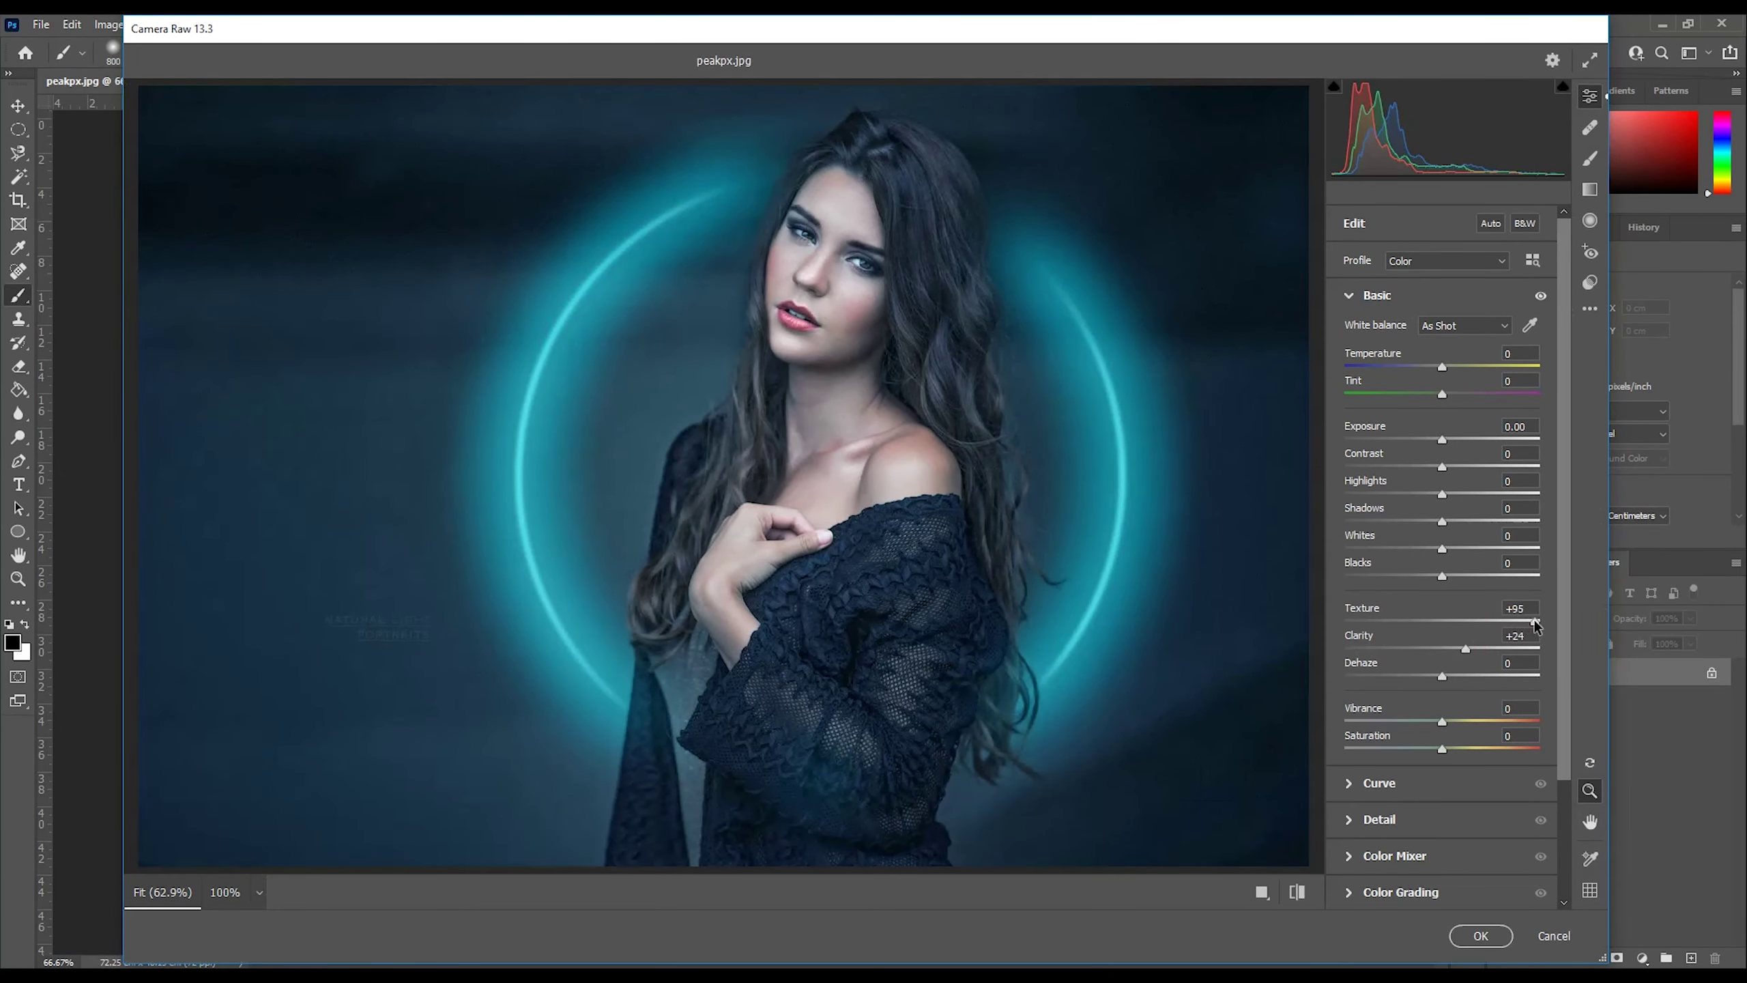
pyautogui.moveTo(1525, 625); pyautogui.dragTo(1520, 623)
pyautogui.click(1490, 523)
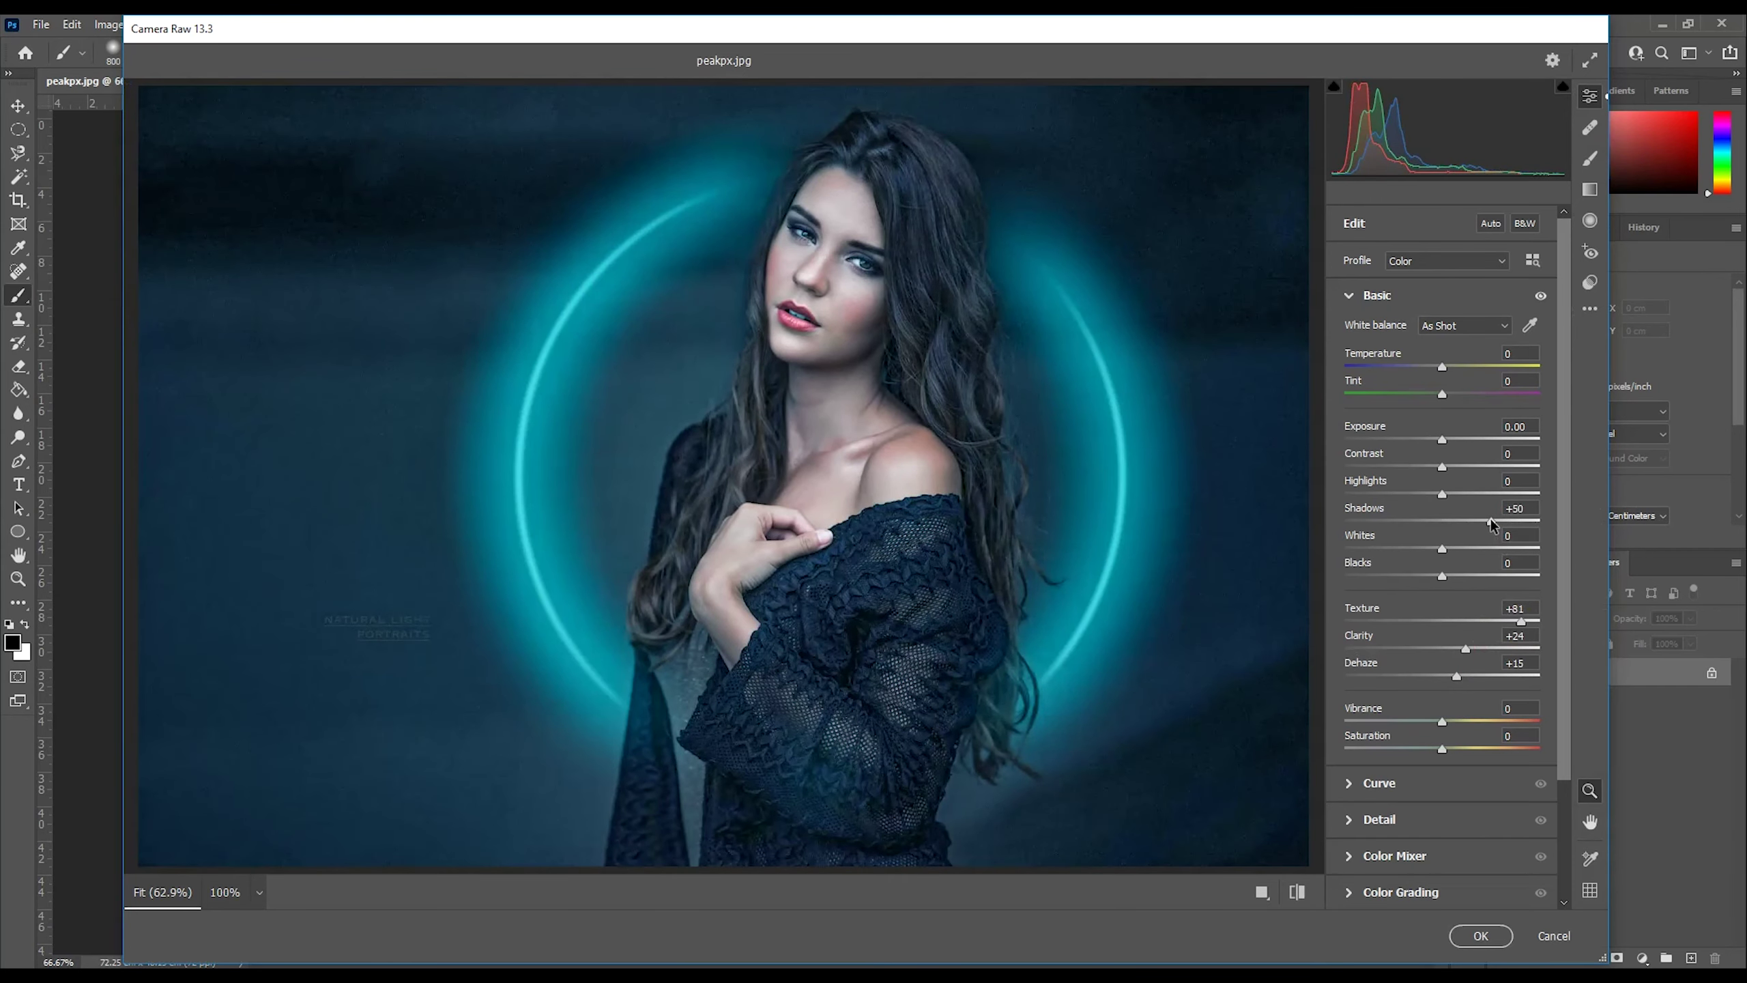
pyautogui.click(1492, 576)
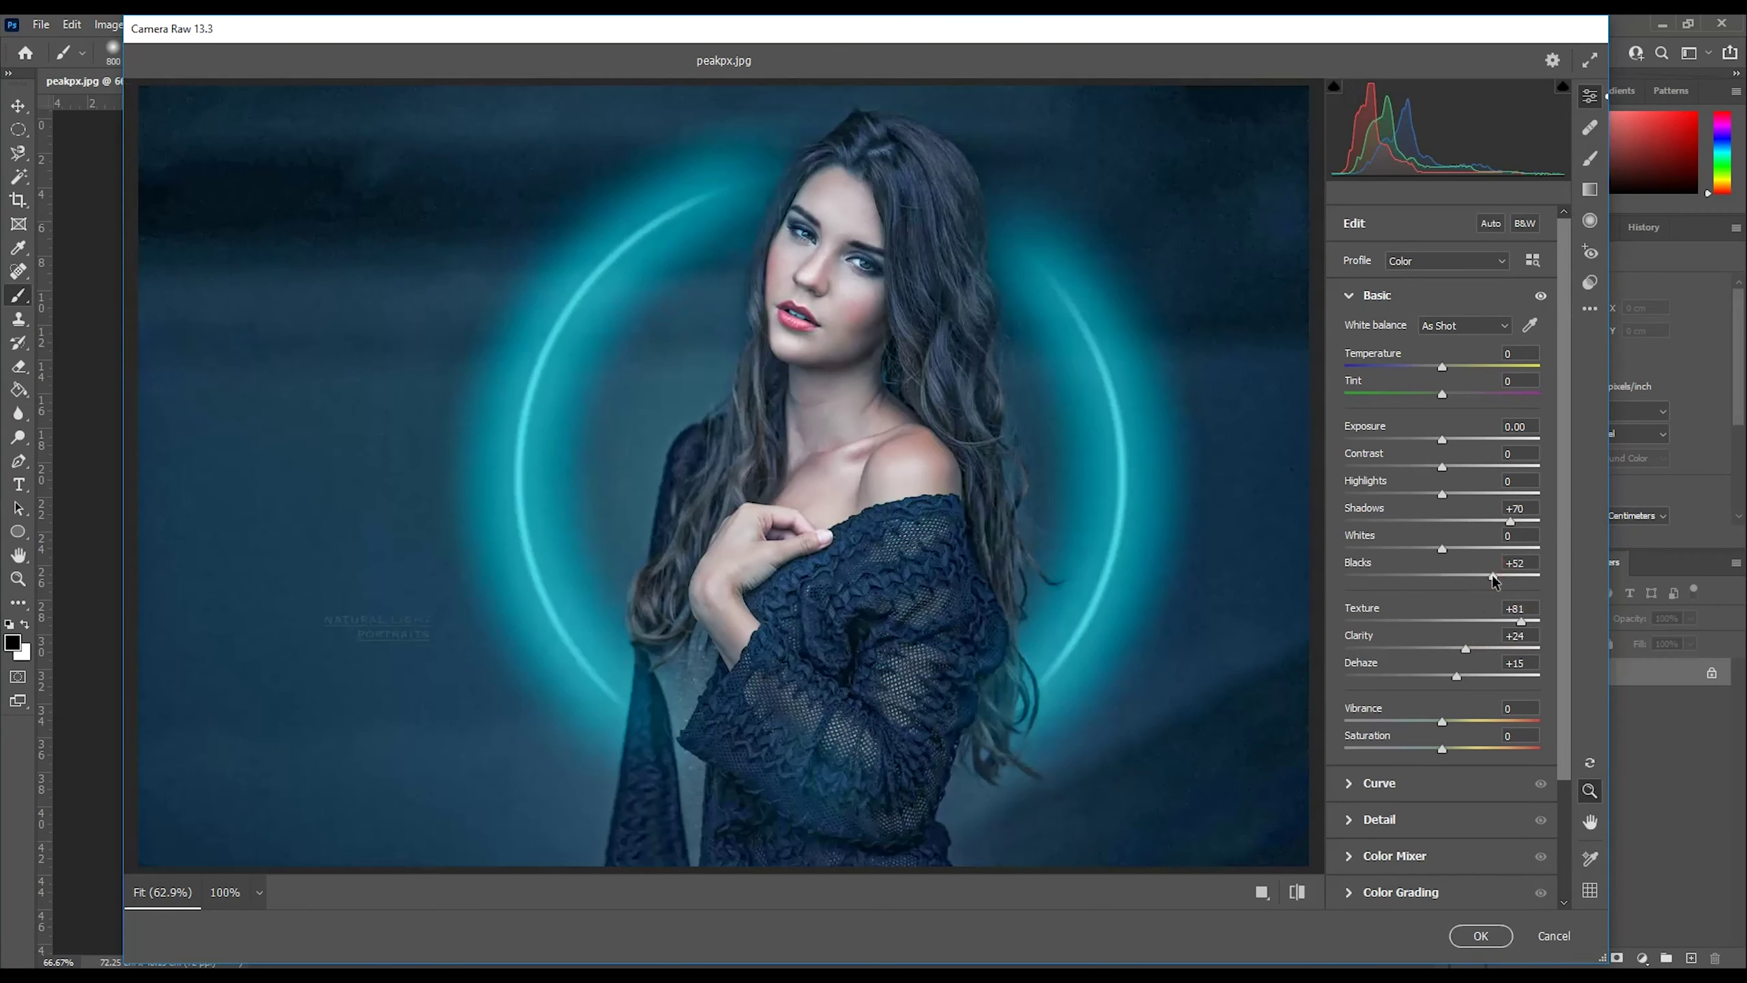
# Add a -40 vignette, raise Highlights slightly, and apply the Camera Raw edits.
pyautogui.scroll(-3, 1434, 825)
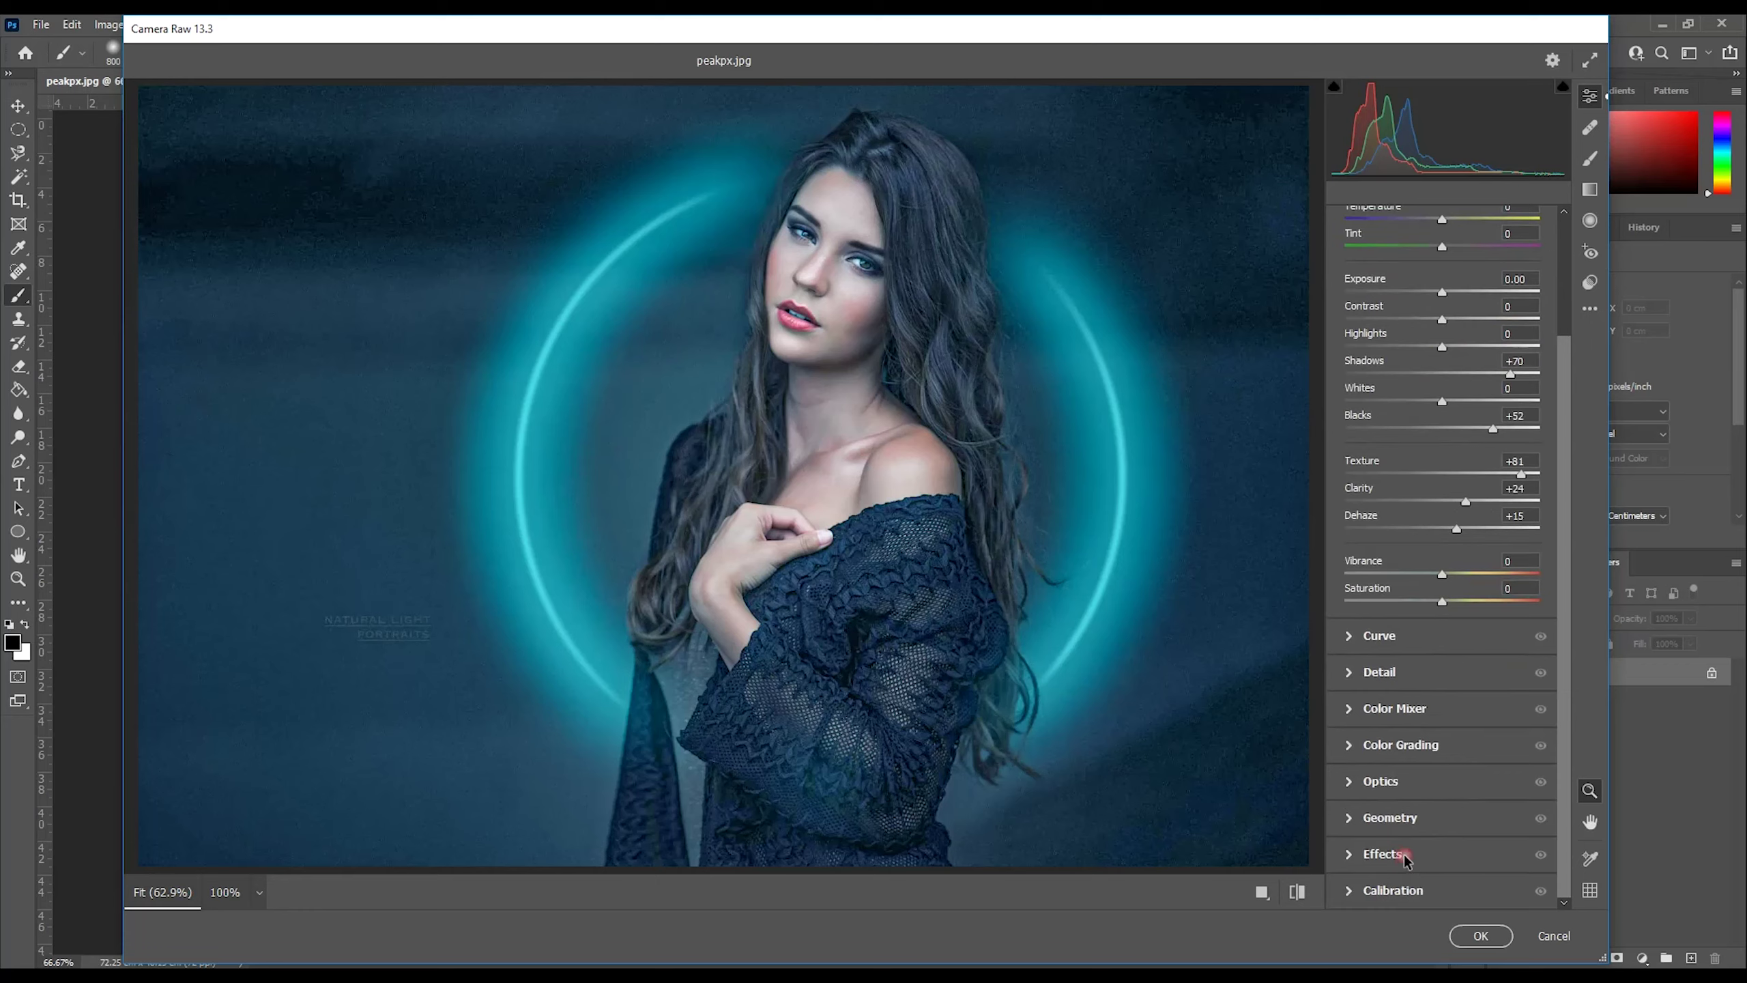
pyautogui.click(1382, 854)
pyautogui.click(1408, 635)
pyautogui.moveTo(1396, 635); pyautogui.dragTo(1398, 636)
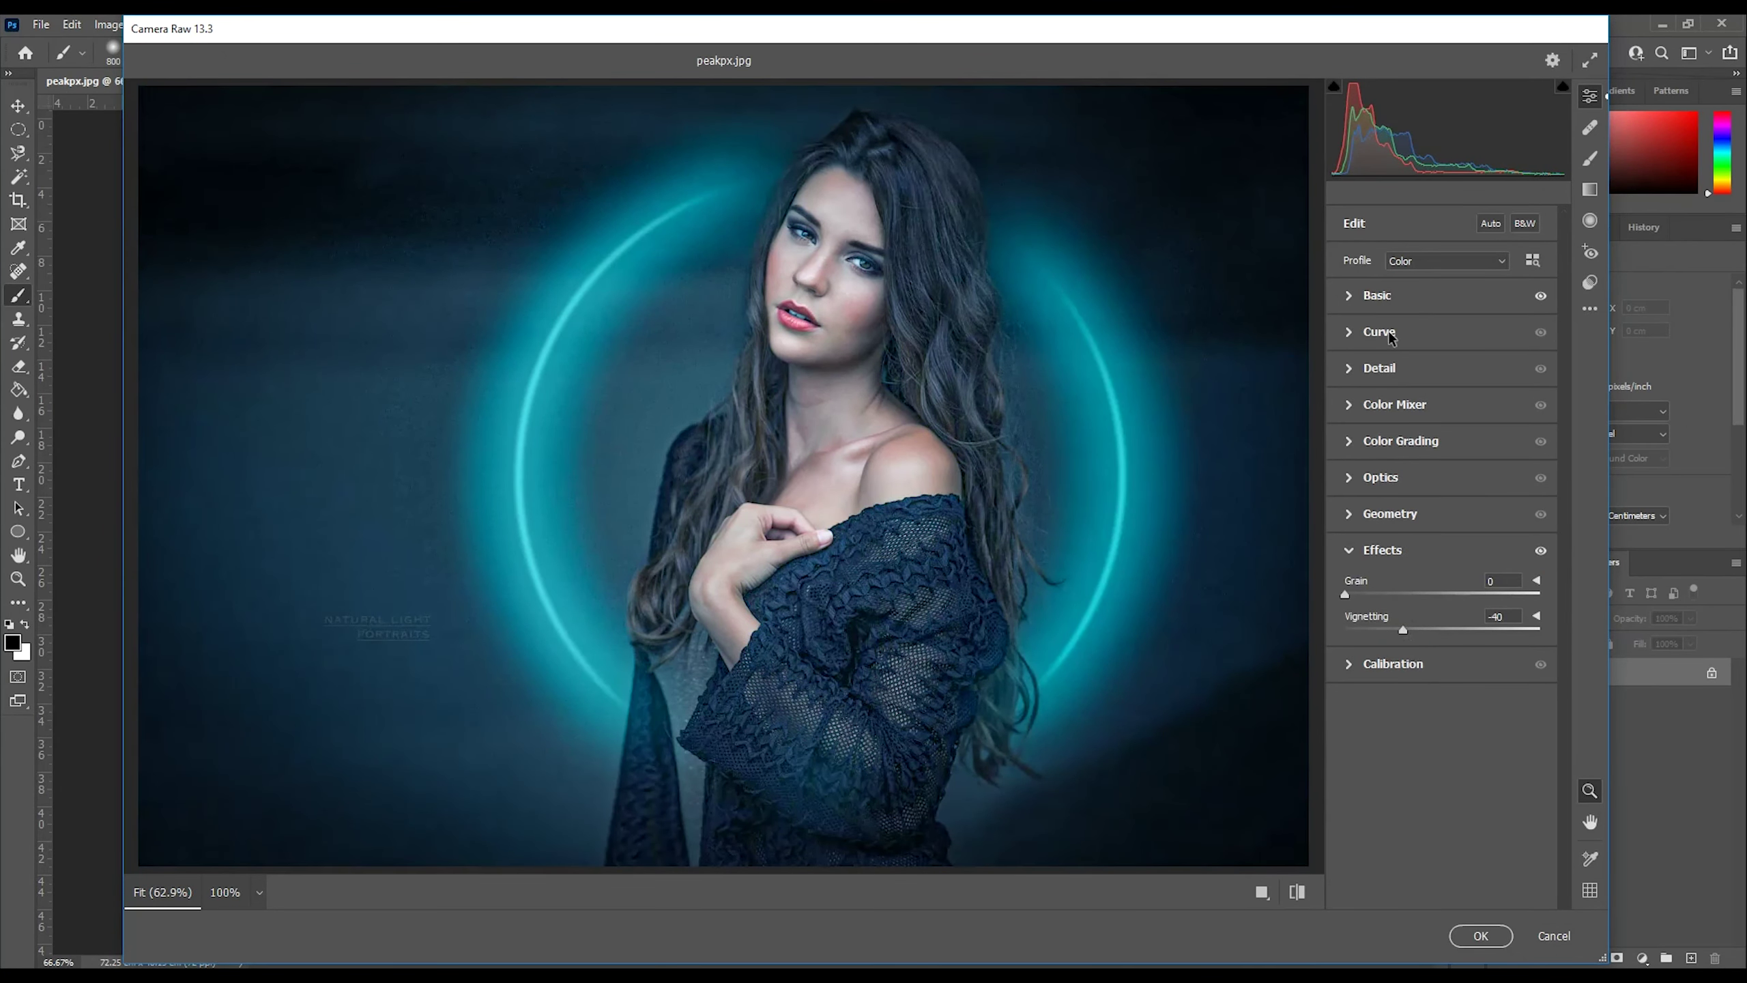
pyautogui.click(1377, 300)
pyautogui.click(1469, 494)
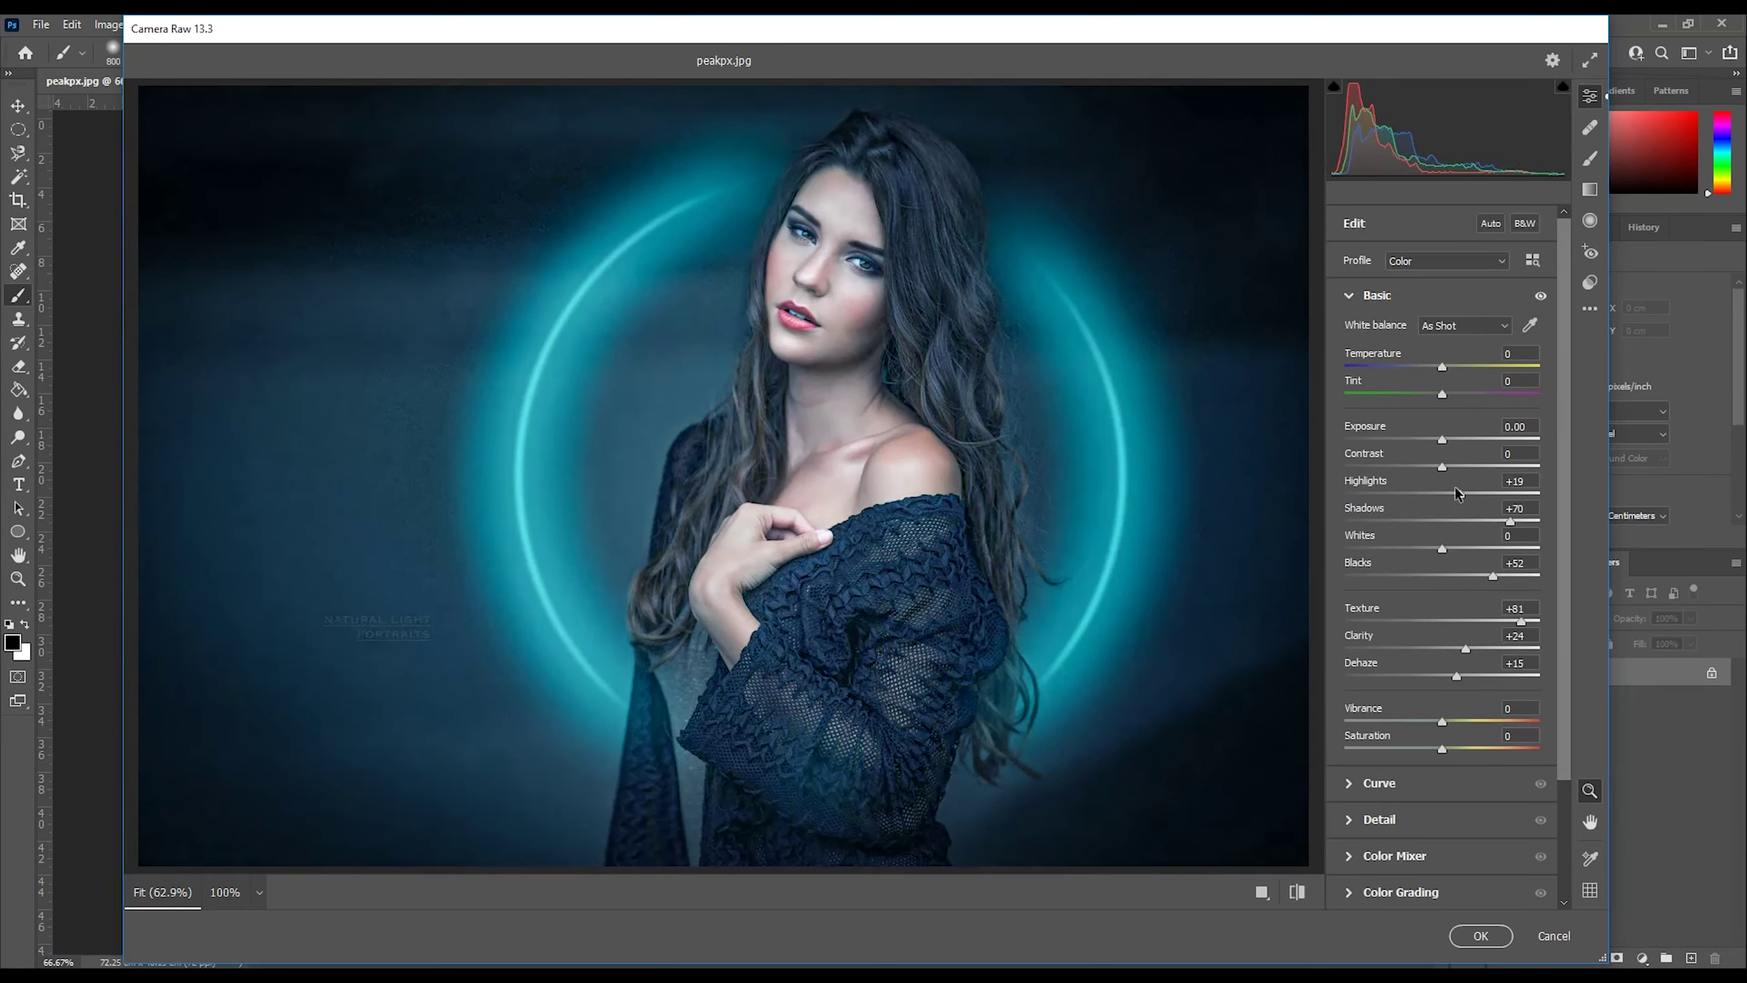
pyautogui.click(1474, 937)
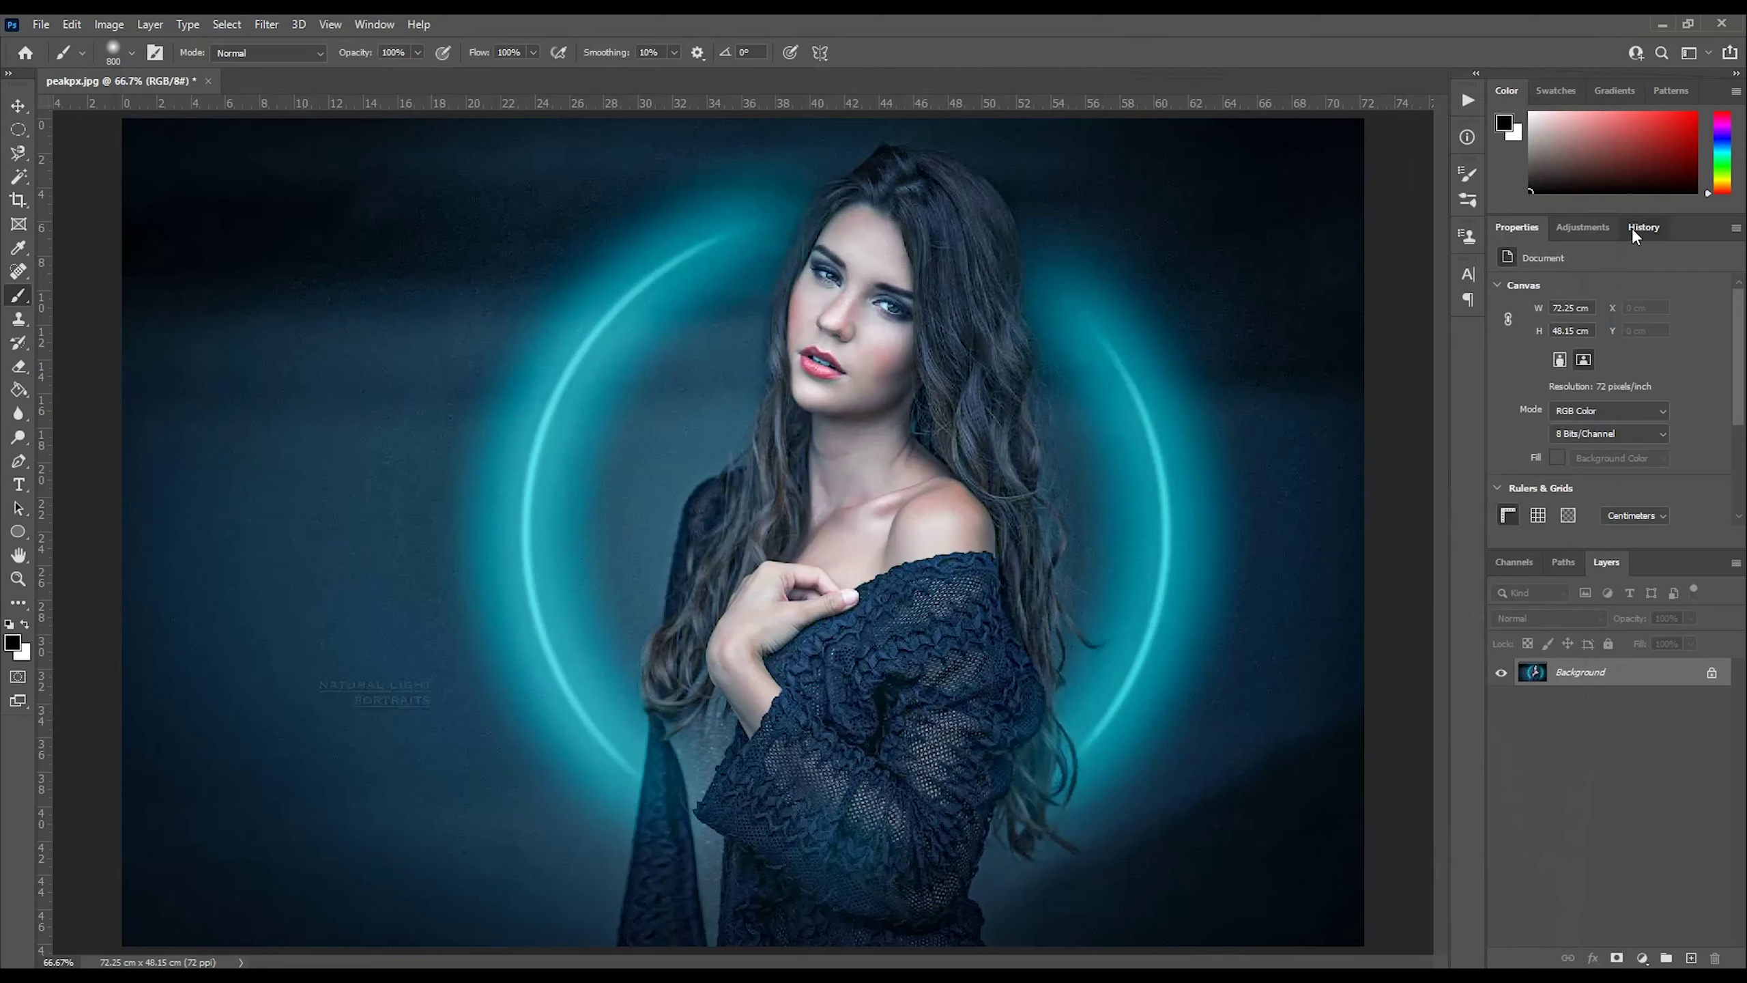
# In the History panel, compare the original Open state with the final Camera Raw result.
pyautogui.click(1635, 230)
pyautogui.scroll(3, 1609, 413)
pyautogui.scroll(5, 1609, 413)
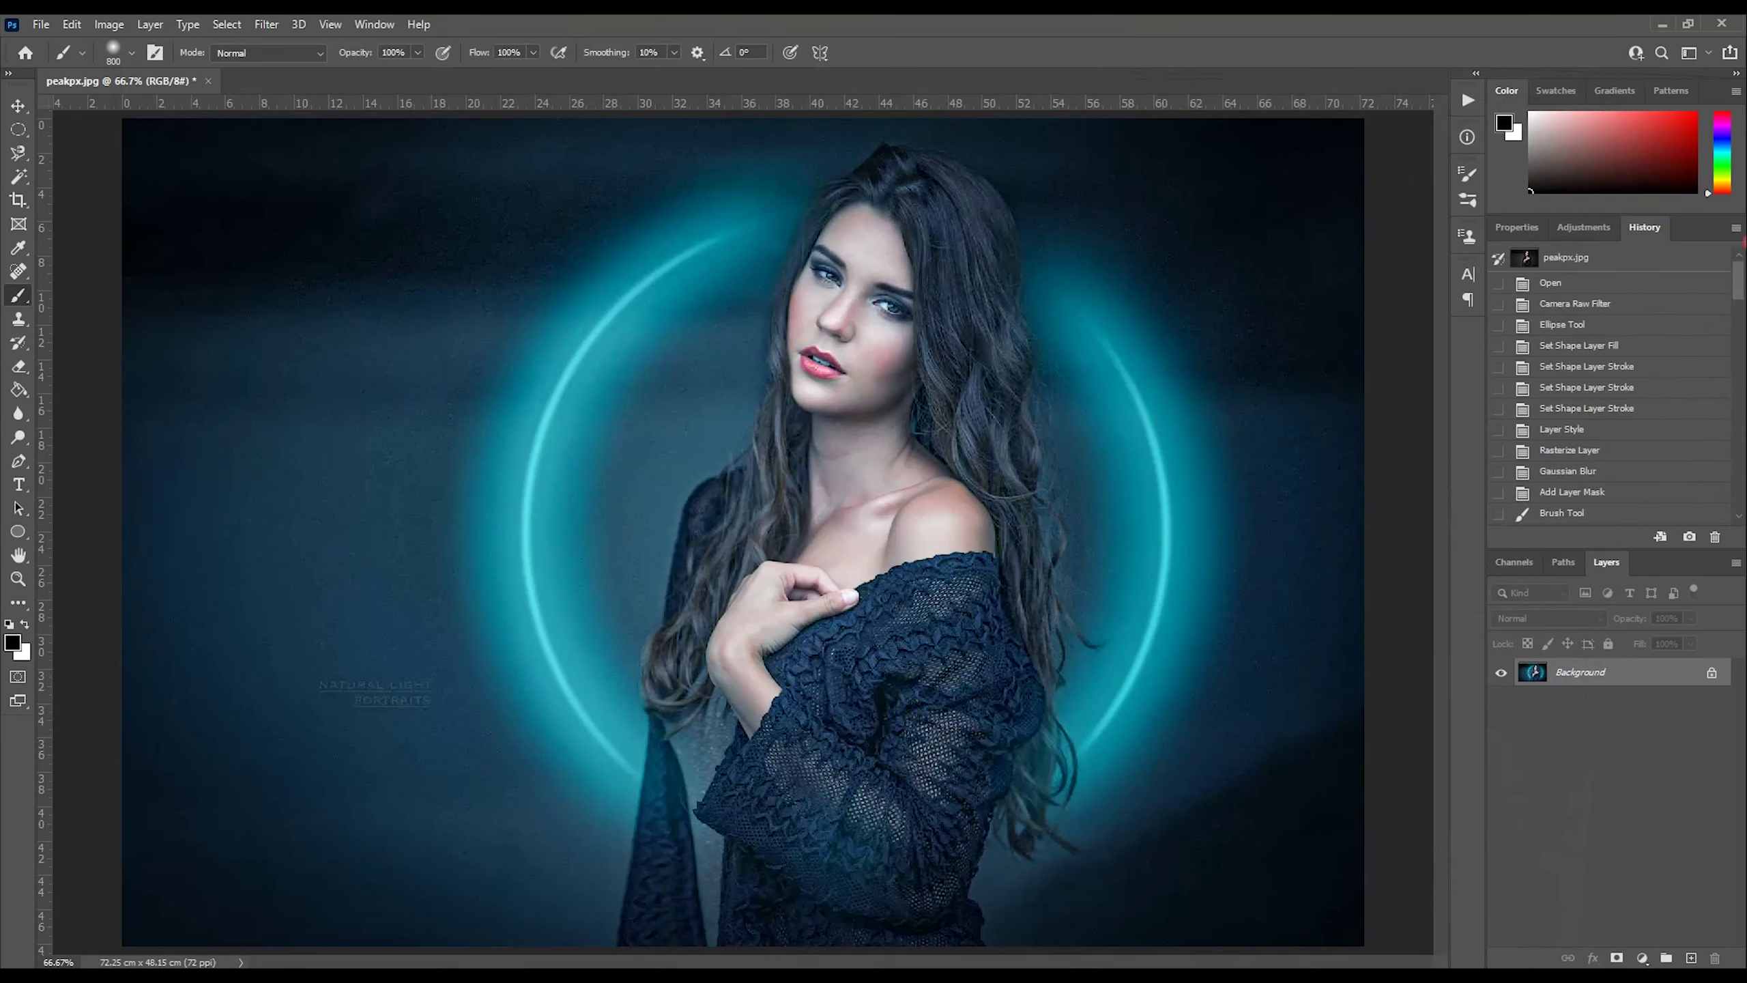
pyautogui.click(1559, 285)
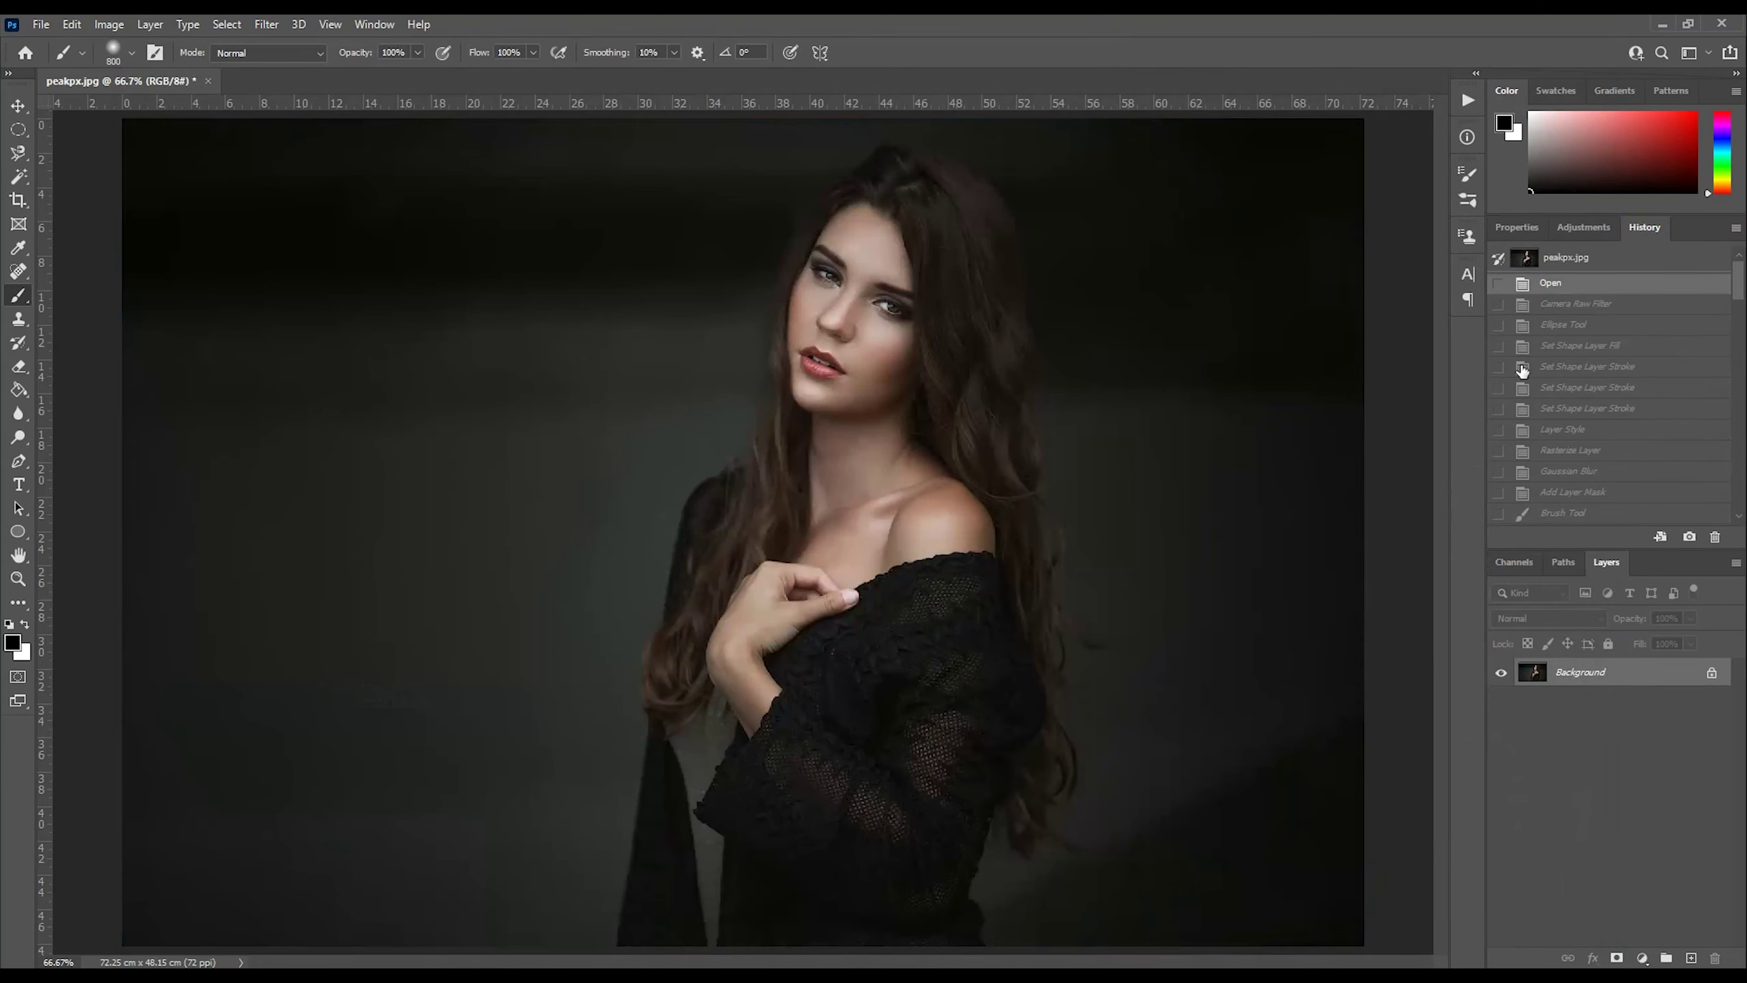
pyautogui.hotkey('ctrl', 'alt', 'z')
pyautogui.hotkey('ctrl', 'alt', 'z')
pyautogui.hotkey('ctrl', 'alt', 'z')
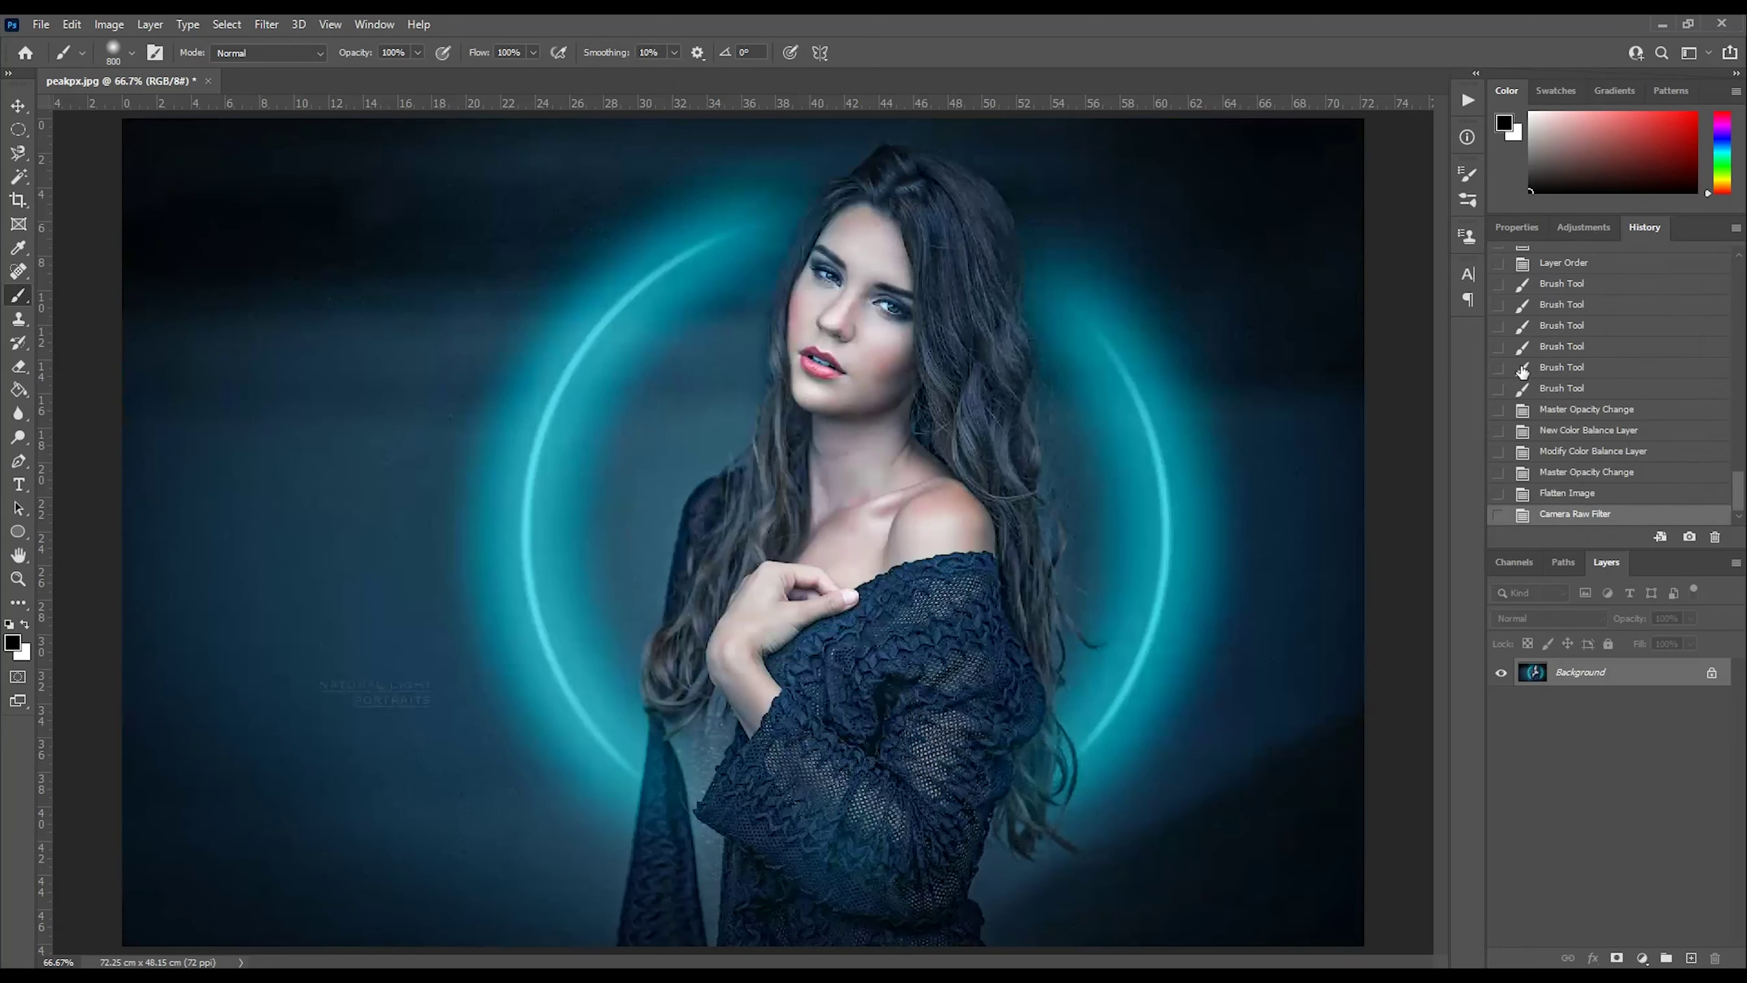
pyautogui.hotkey('ctrl', 'alt', 'z')
pyautogui.hotkey('ctrl', 'alt', 'z')
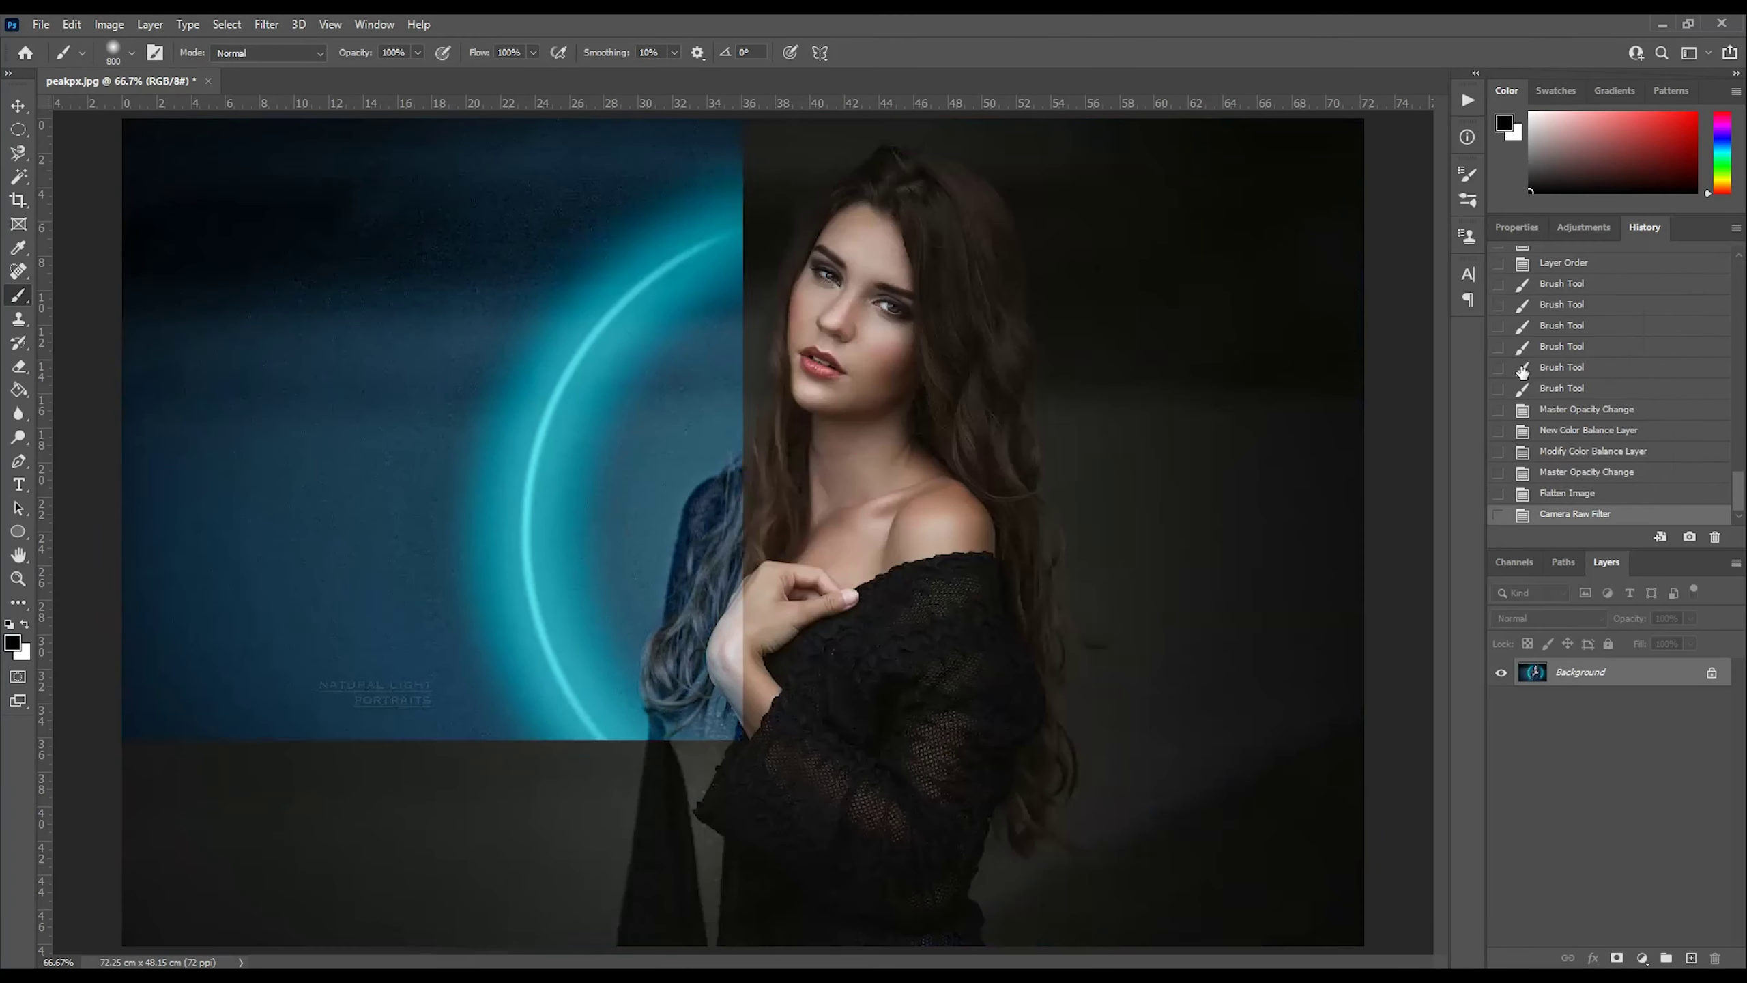